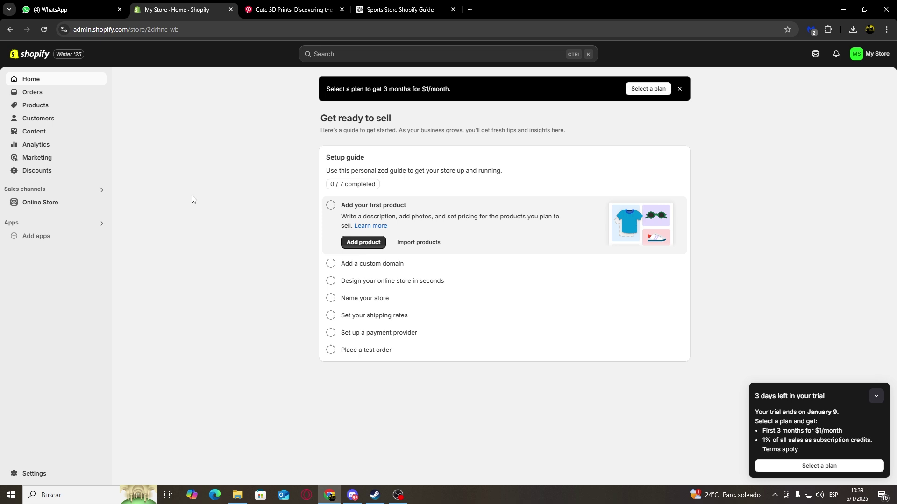
# Create a new product from the Products list and title it 'Cat Airpods Holder'.
pyautogui.click(35, 104)
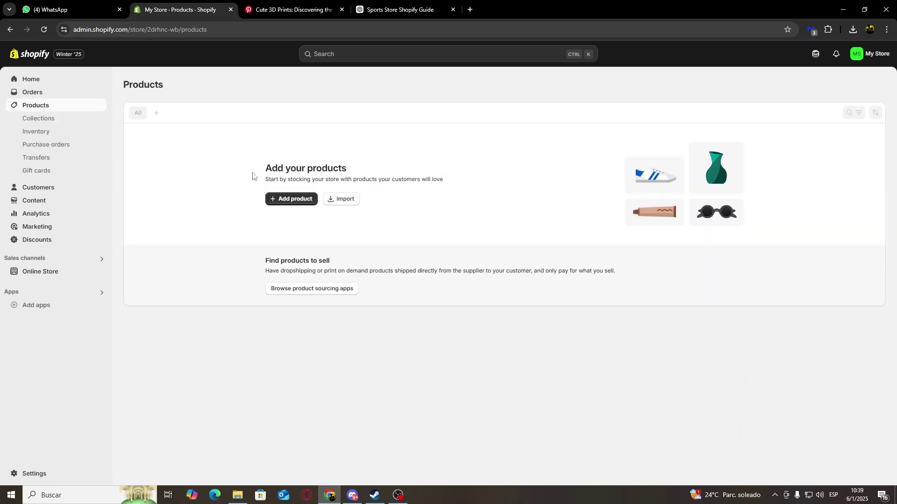
pyautogui.click(292, 201)
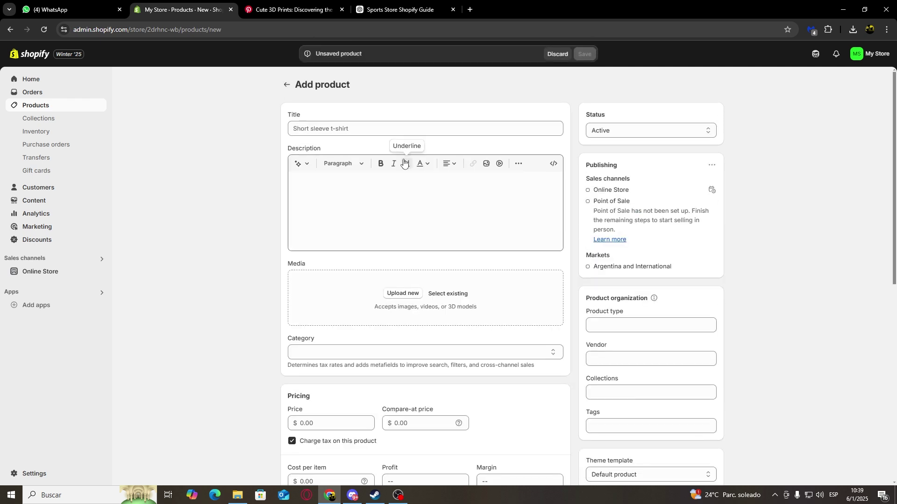
pyautogui.click(374, 128)
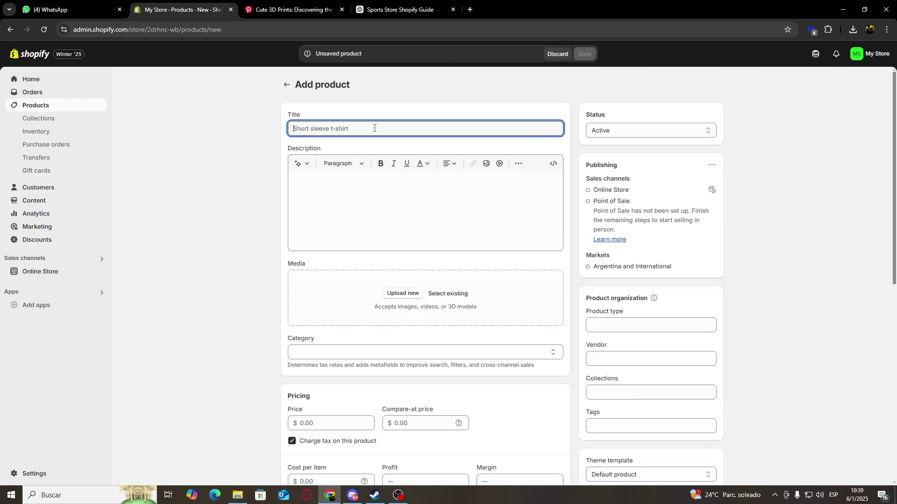
pyautogui.write('Cat Airpods Holder')
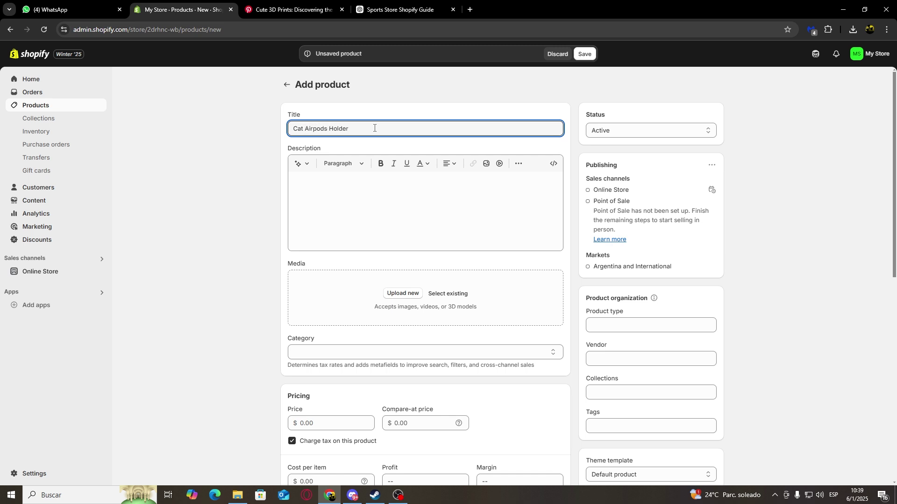
pyautogui.hotkey('ctrl', 'a')
pyautogui.hotkey('ctrl', 'c')
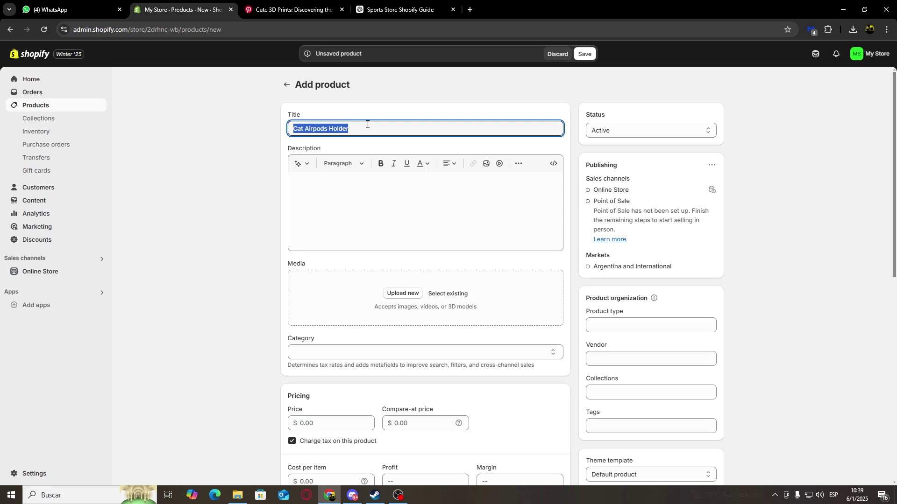
pyautogui.click(400, 189)
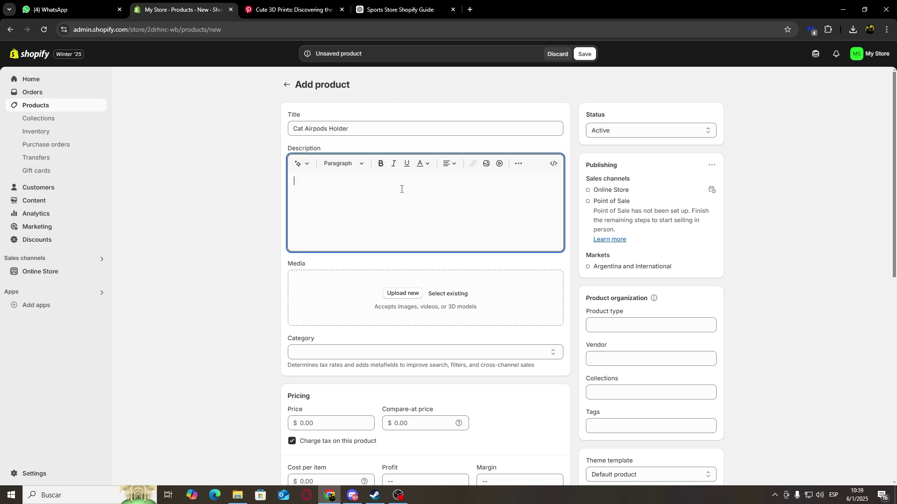
# Generate an AI description for the cat-shaped silicone AirPods holder and keep it.
pyautogui.click(301, 166)
pyautogui.hotkey('ctrl', 'v')
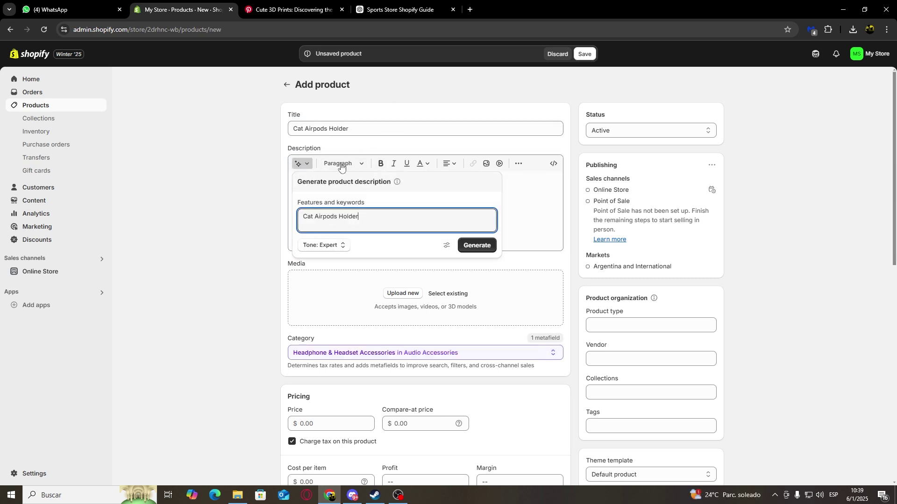
pyautogui.click(489, 248)
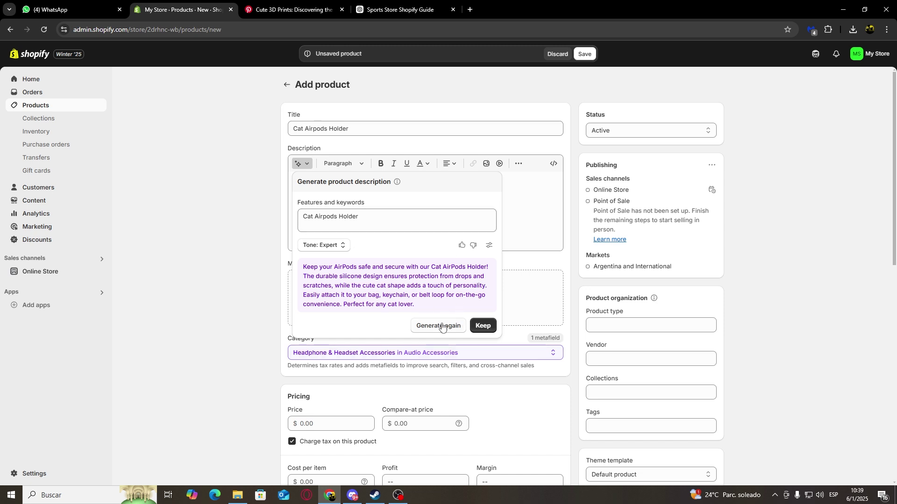
pyautogui.click(483, 326)
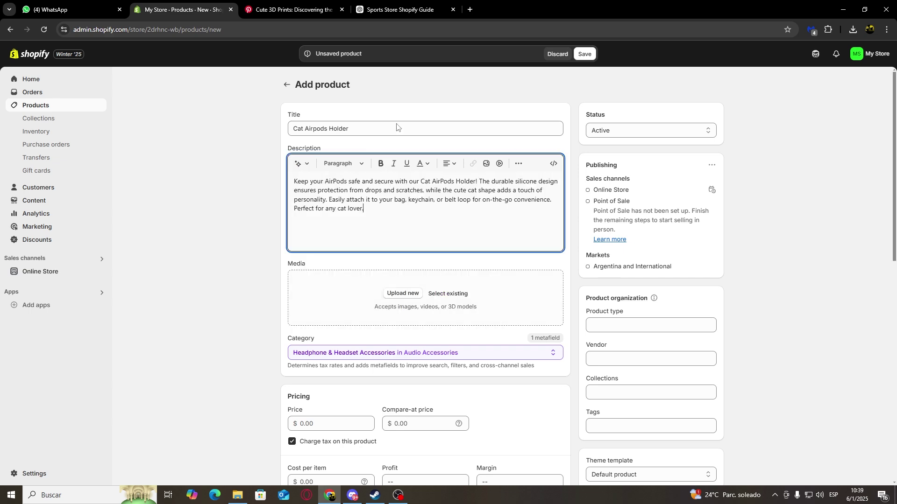
# Upload the cat holding AirPods photo as the product image.
pyautogui.click(405, 298)
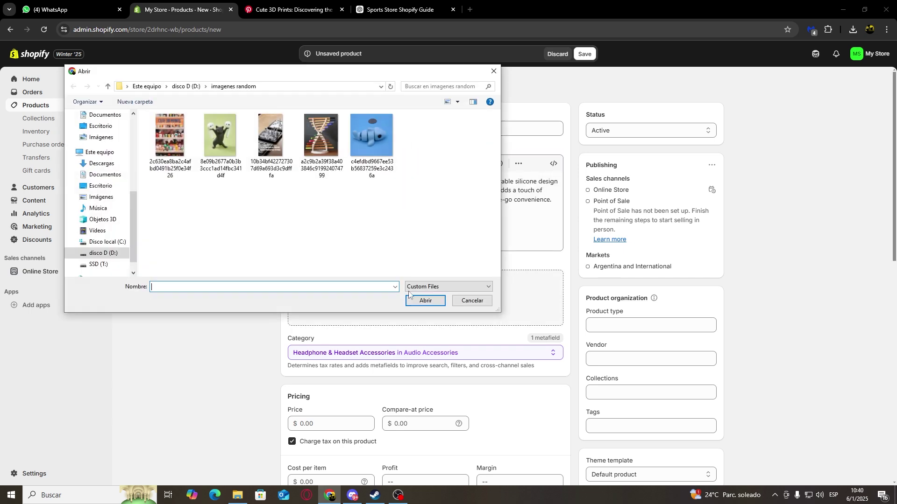
pyautogui.click(221, 145)
pyautogui.doubleClick(221, 144)
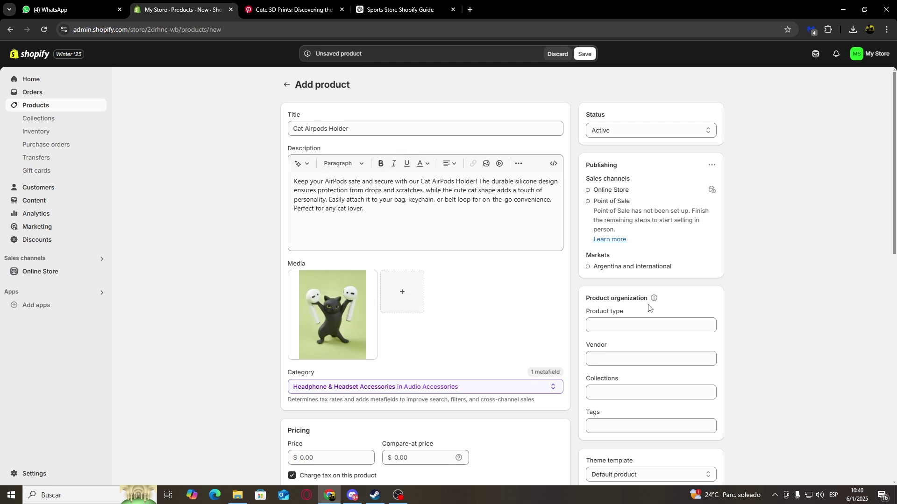
pyautogui.scroll(-2, 647, 318)
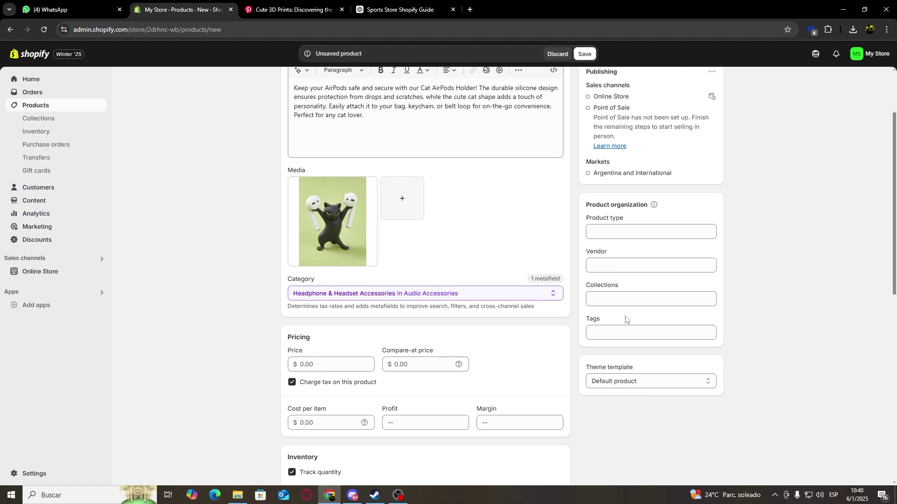
# Add the product to the Home page collection and tag it '3D Prints'.
pyautogui.click(635, 299)
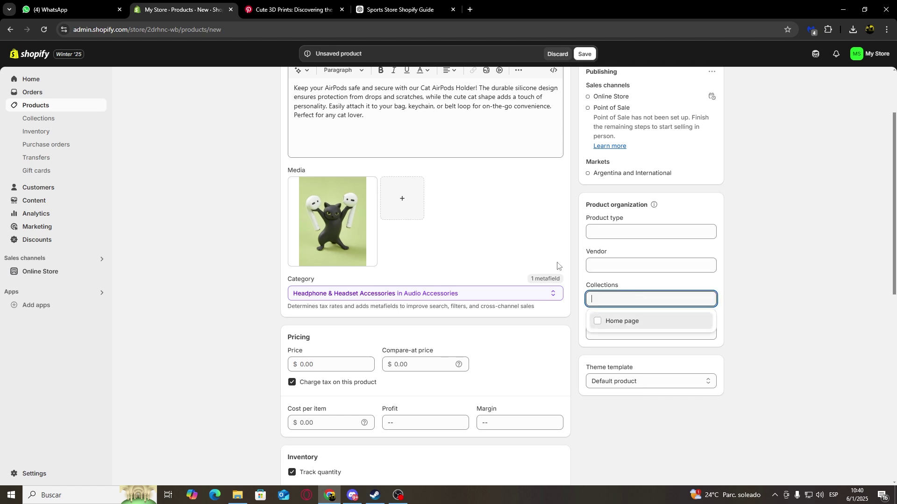
pyautogui.click(598, 321)
pyautogui.click(763, 315)
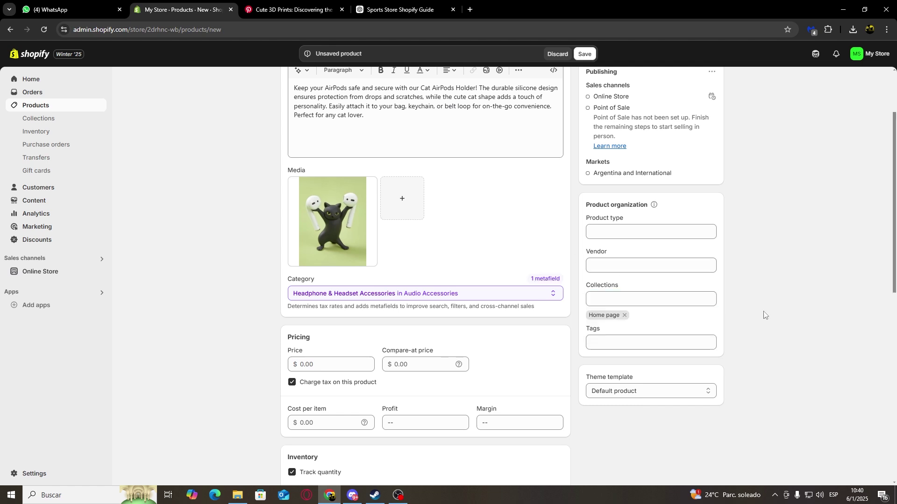
pyautogui.click(631, 337)
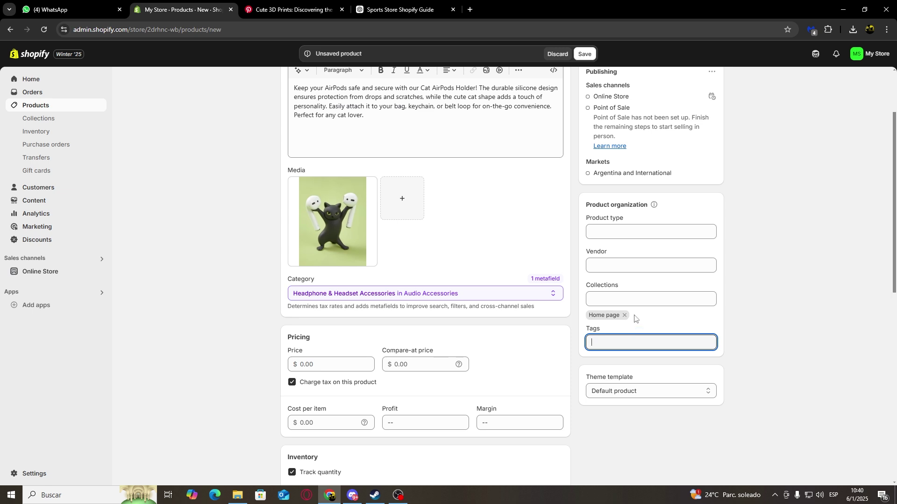
pyautogui.scroll(2, 605, 434)
pyautogui.write('3')
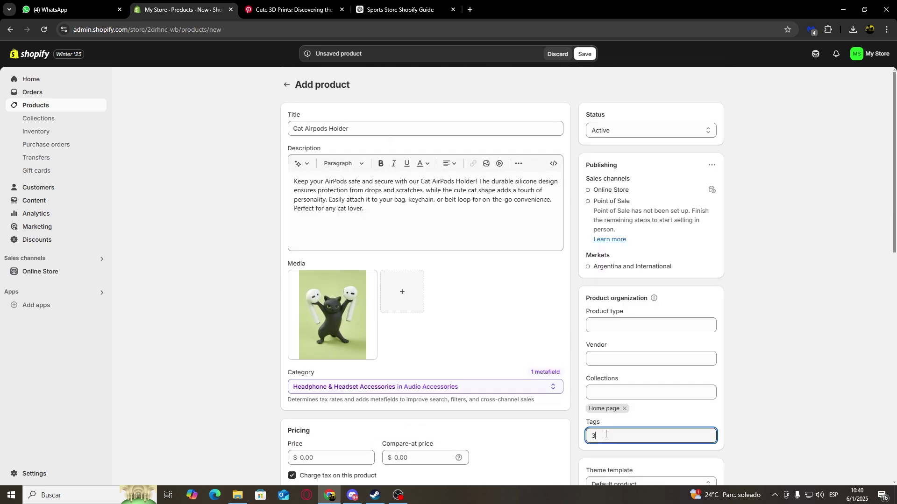
pyautogui.write('D Prints')
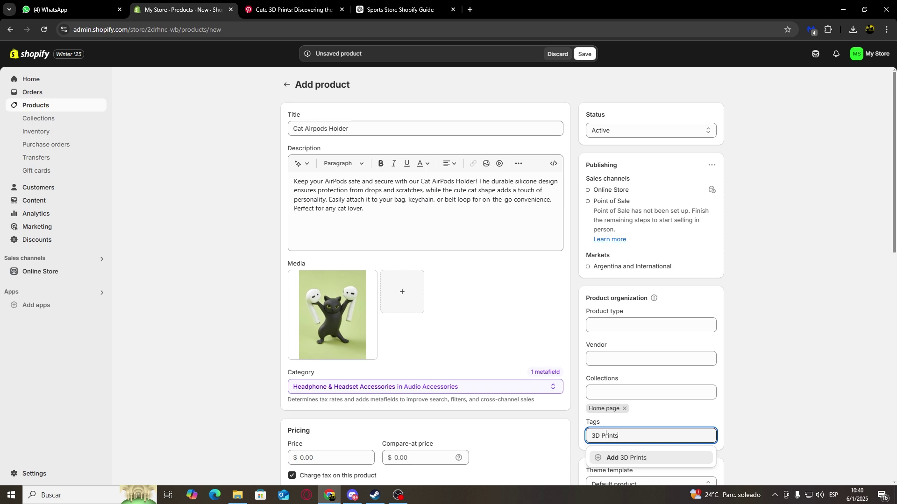
pyautogui.press('Return')
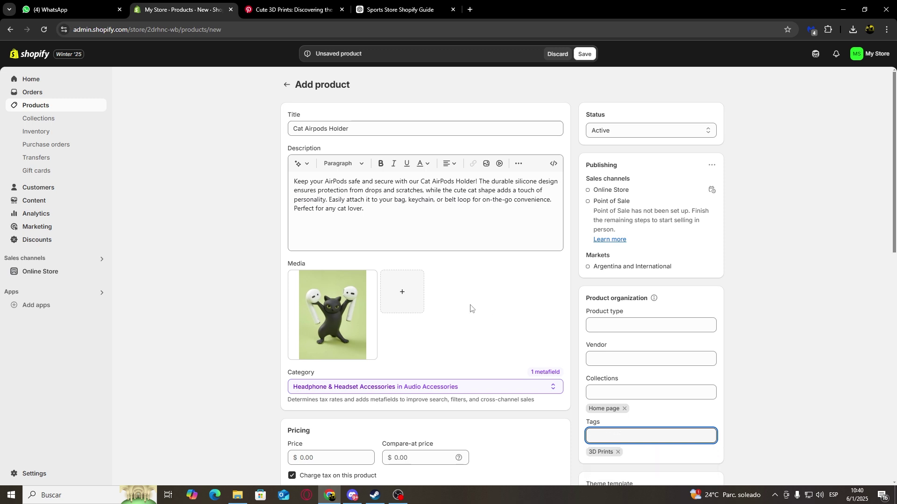
# Check the product category, keeping Headphone & Headset Accessories.
pyautogui.scroll(-2, 285, 281)
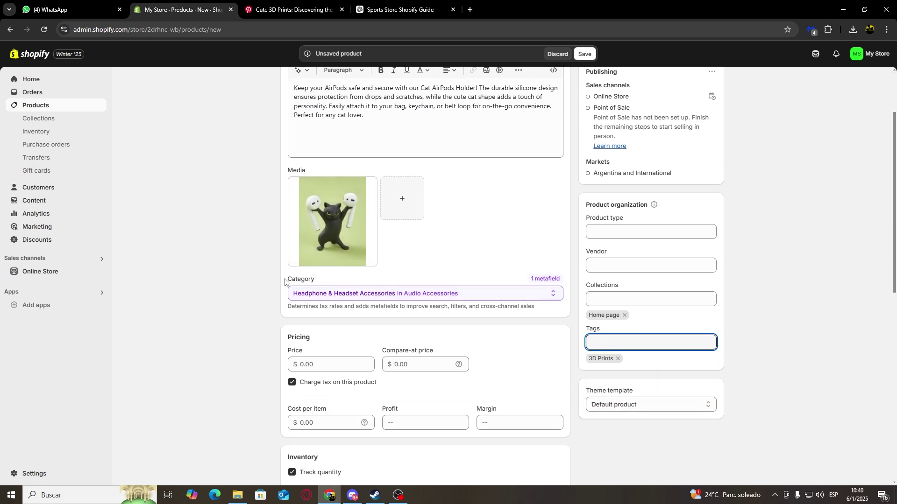
pyautogui.moveTo(285, 281); pyautogui.dragTo(321, 279)
pyautogui.click(329, 279)
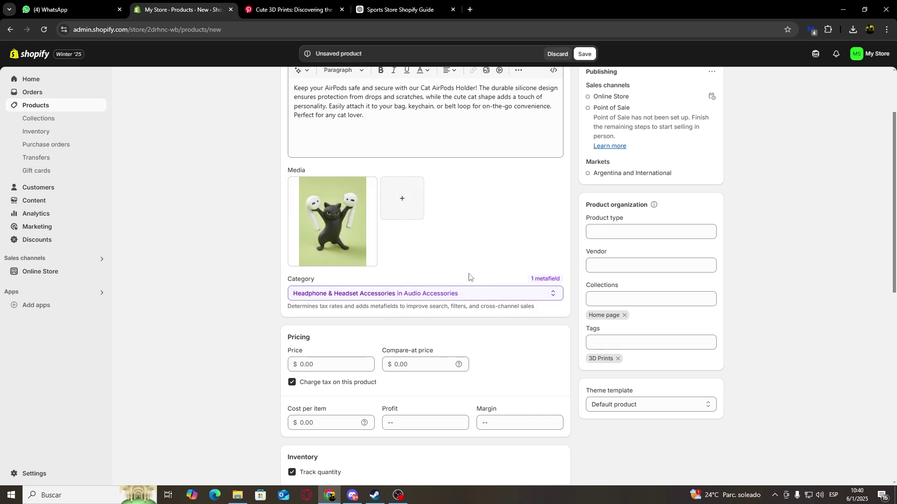
pyautogui.click(340, 293)
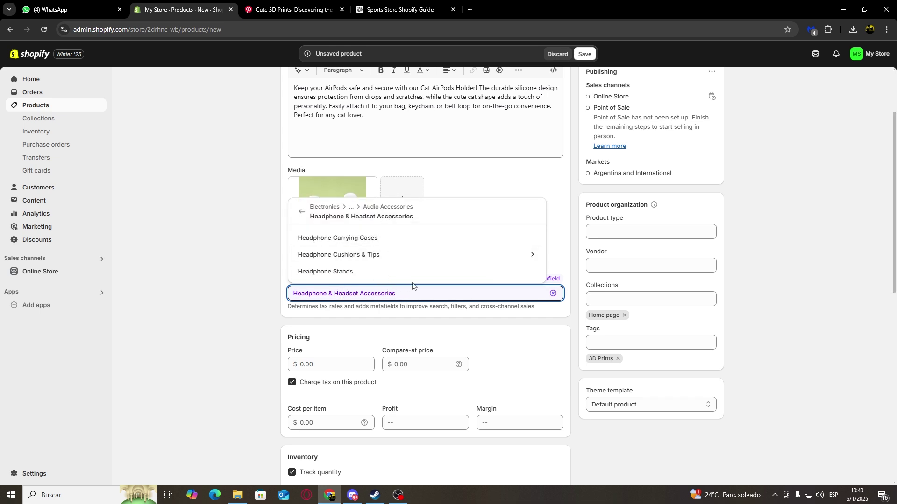
pyautogui.click(234, 282)
# Set price 40,000.00 and cost per item 25,000.00, giving $15,000.00 profit at 37.5% margin.
pyautogui.scroll(-2, 402, 301)
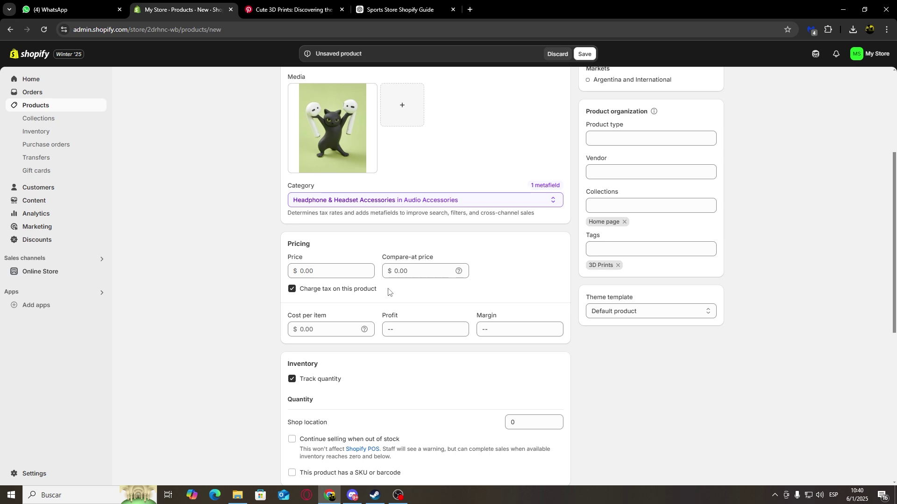
pyautogui.click(318, 270)
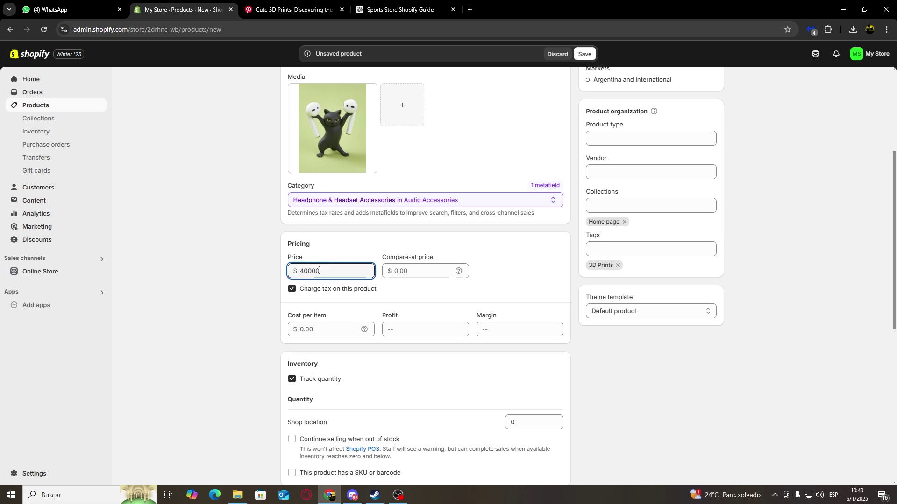
pyautogui.click(326, 330)
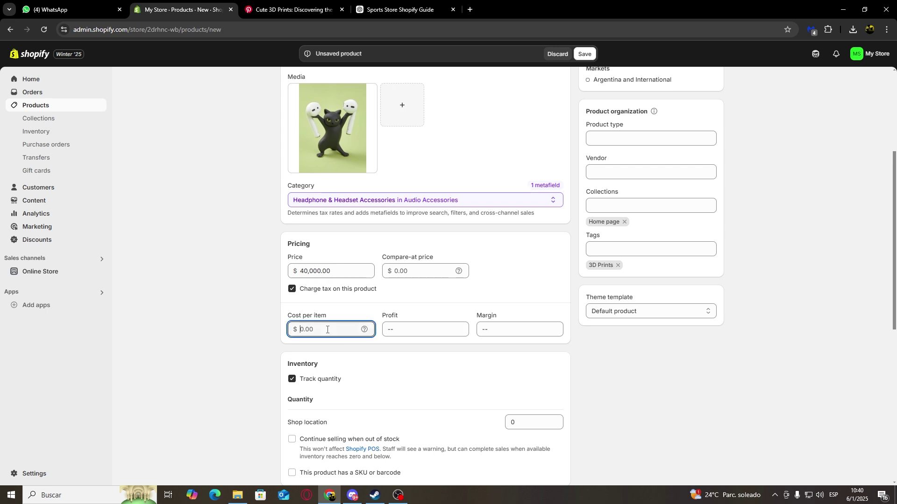
pyautogui.write('250000.00')
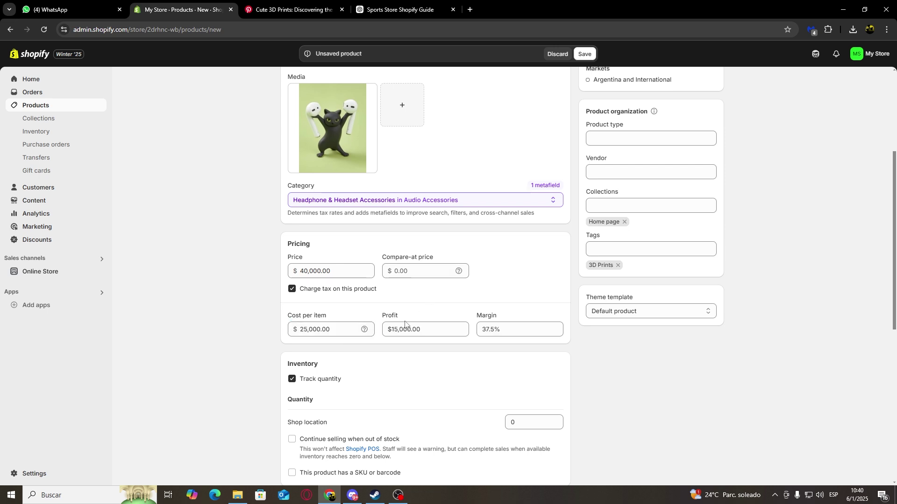
pyautogui.tripleClick(404, 327)
pyautogui.click(443, 301)
pyautogui.tripleClick(477, 330)
pyautogui.click(502, 279)
# Turn off inventory tracking, save Cat Airpods Holder, and return to the Products list.
pyautogui.scroll(-3, 502, 278)
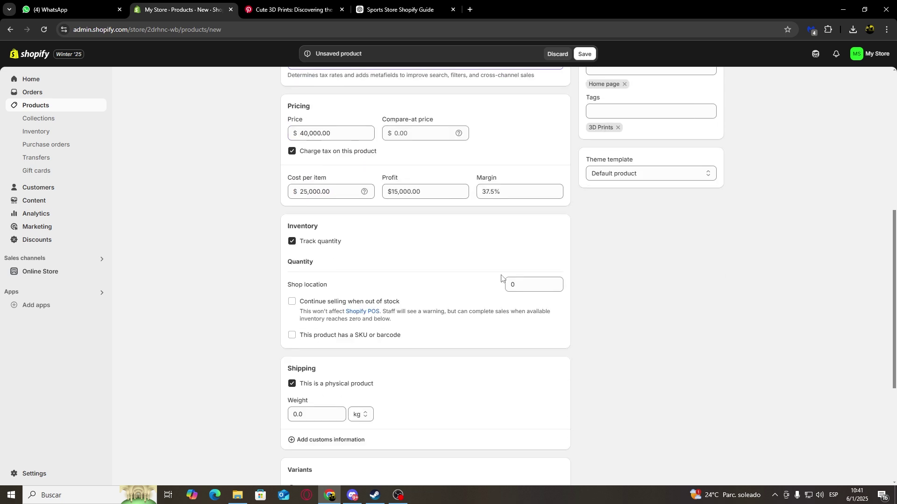
pyautogui.click(313, 244)
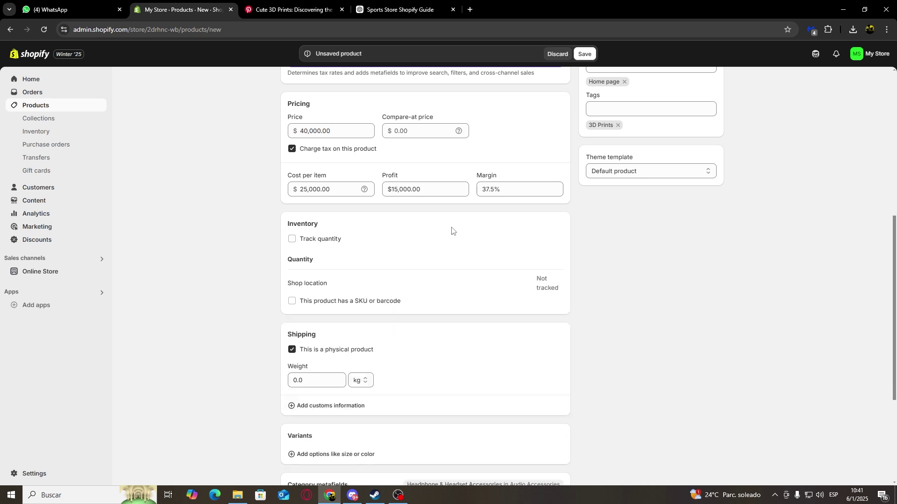
pyautogui.scroll(-3, 450, 256)
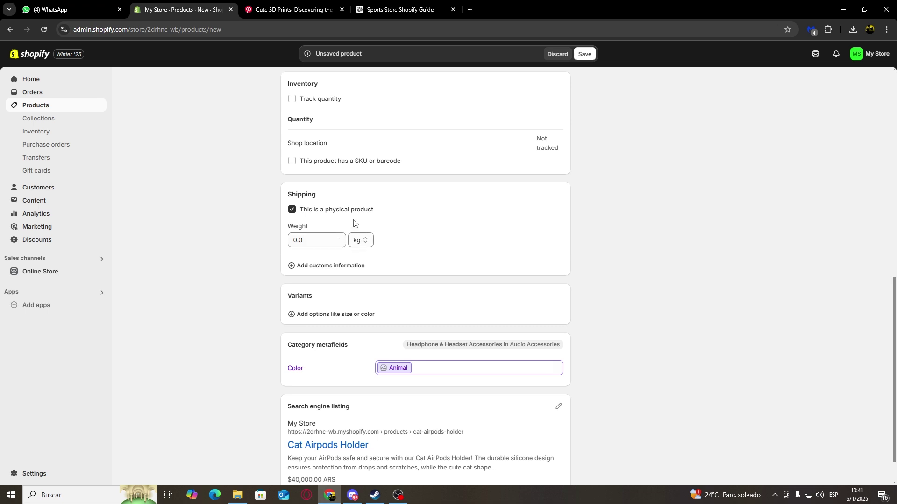
pyautogui.scroll(-1, 491, 232)
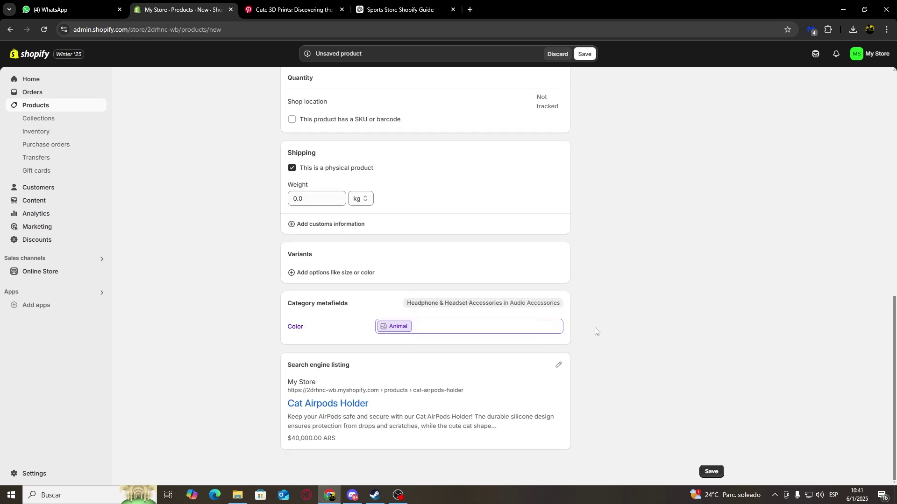
pyautogui.click(712, 472)
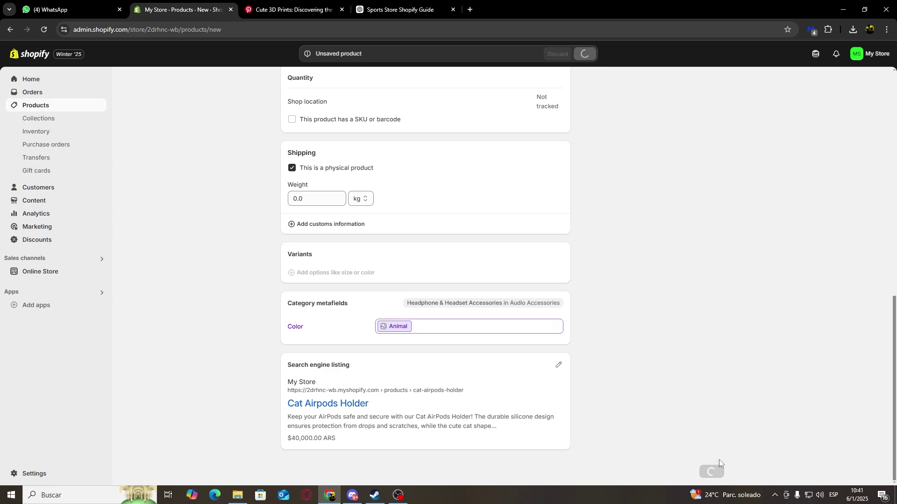
pyautogui.click(286, 85)
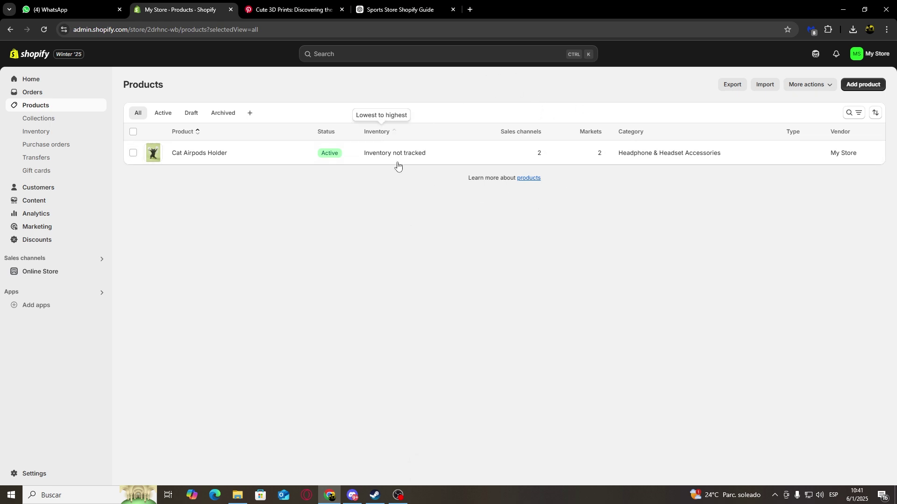
# Add the City's Models, Cute Small Shark Toy and DNA Pen Holder products, then open Online Store.
pyautogui.click(863, 85)
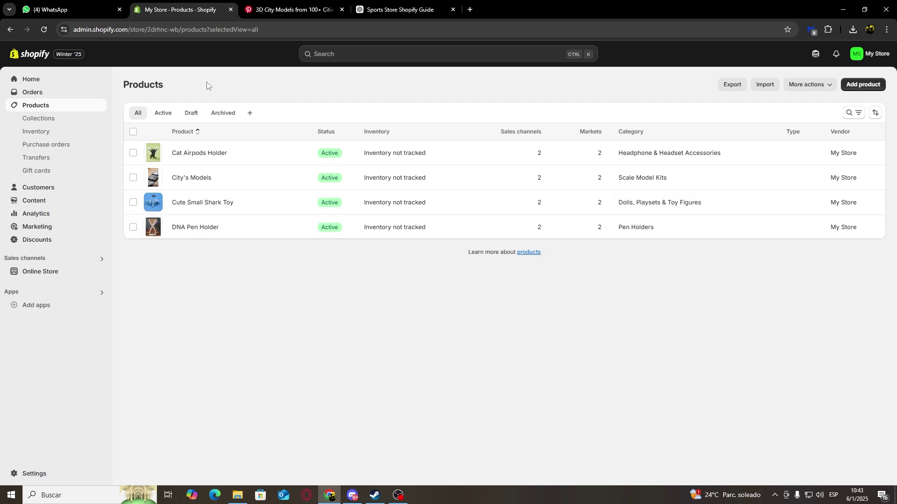
pyautogui.click(51, 272)
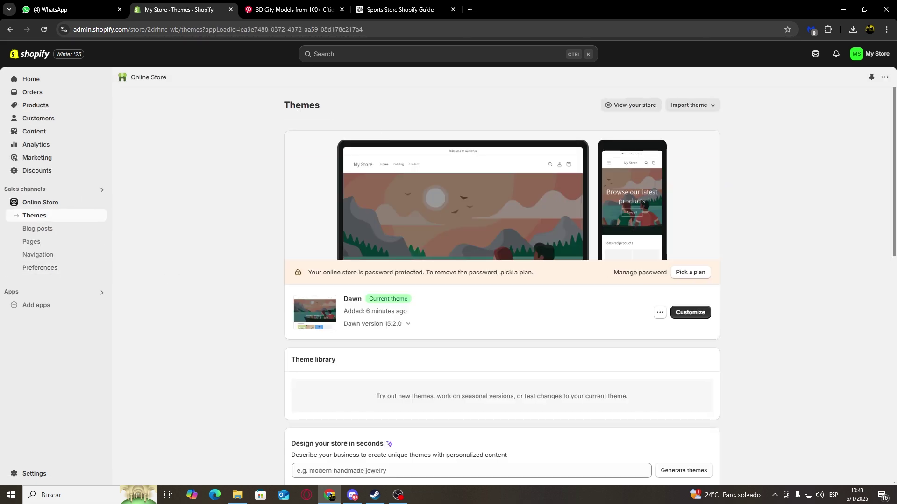
# Scroll the Themes page to browse the nine popular free themes like Dawn, Craft and Sense.
pyautogui.moveTo(289, 108); pyautogui.dragTo(343, 112)
pyautogui.click(343, 112)
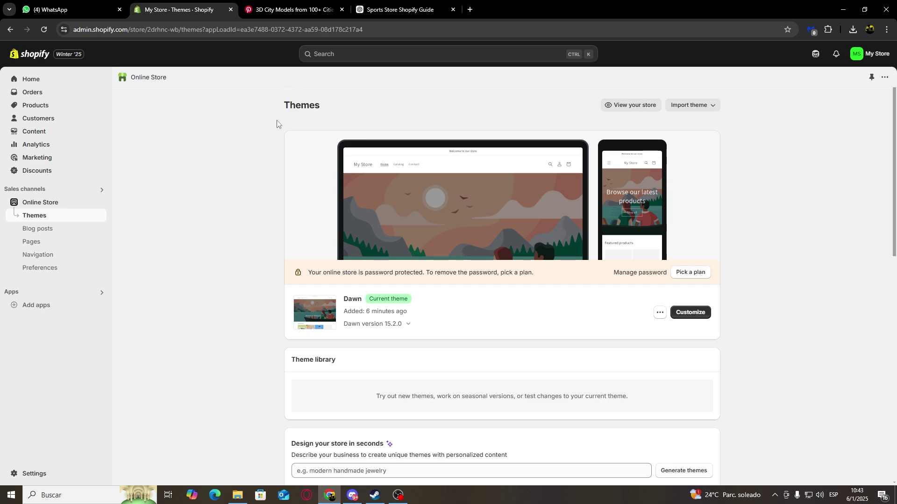
pyautogui.scroll(-10, 418, 187)
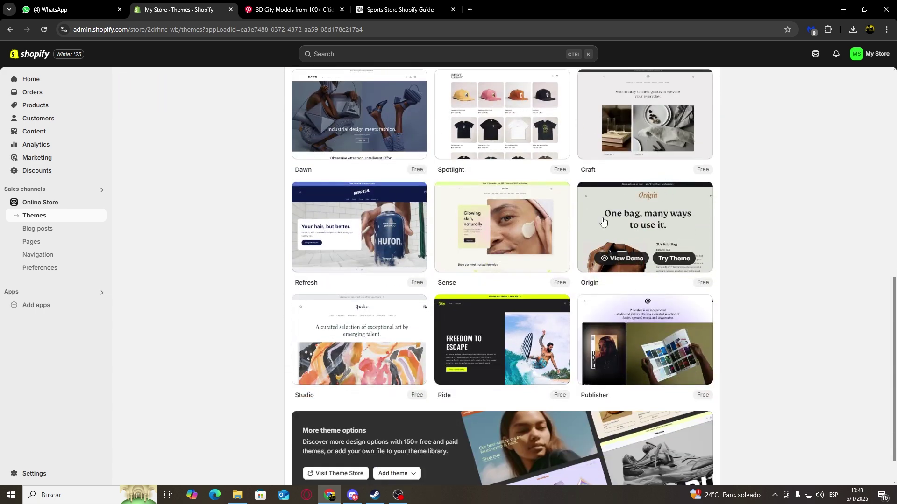
pyautogui.moveTo(514, 370)
pyautogui.scroll(-1, 467, 280)
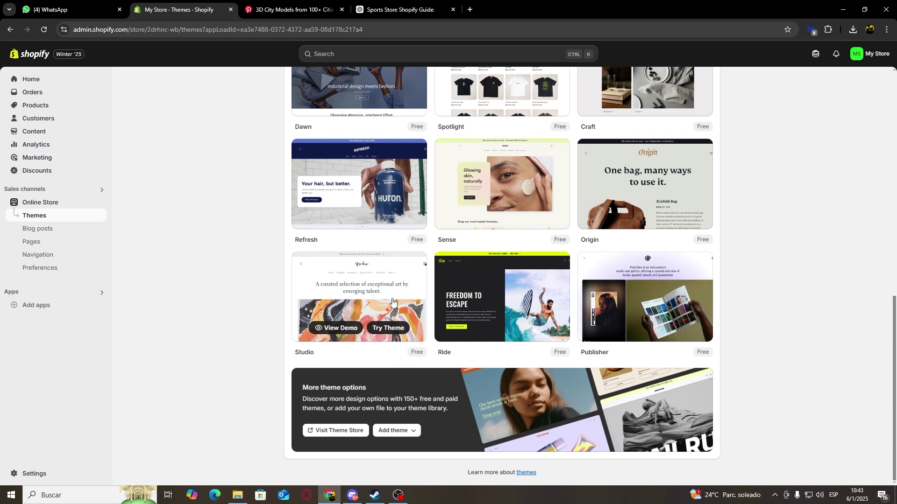
# Visit the Theme Store and scroll through paid themes such as Eurus, Stiletto and Impact.
pyautogui.click(329, 431)
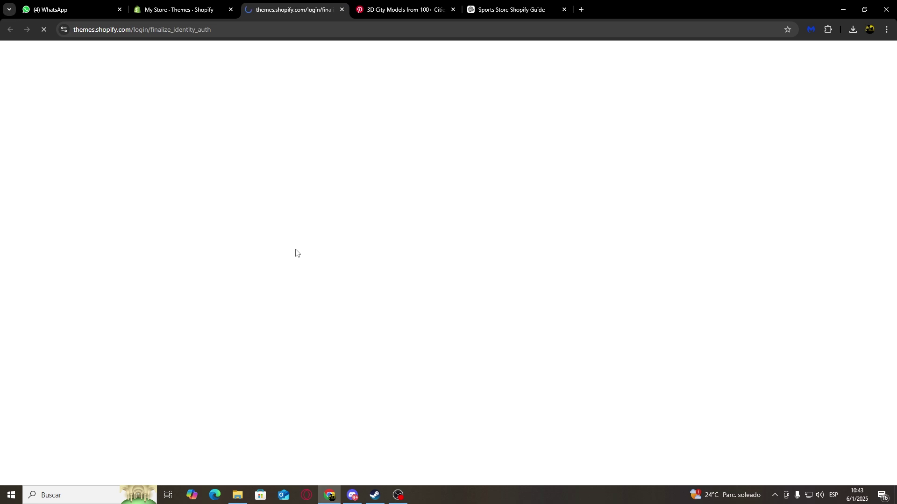
pyautogui.scroll(-4, 538, 330)
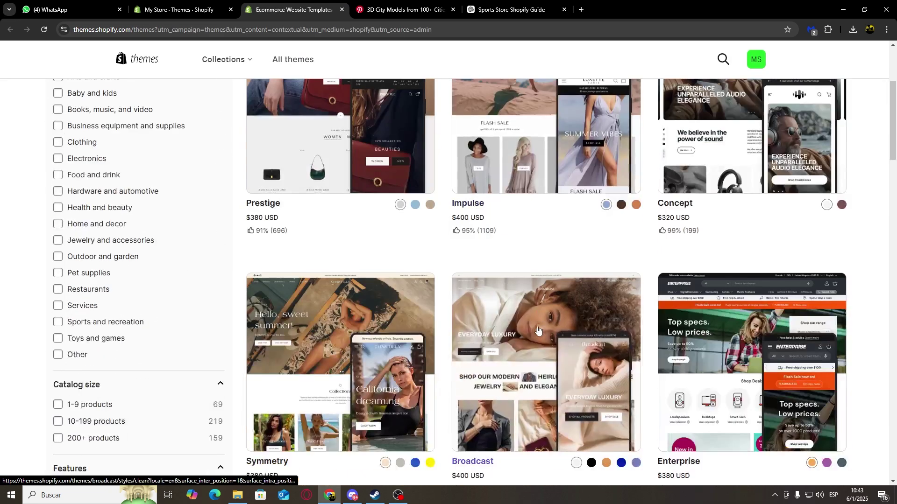
pyautogui.scroll(-20, 538, 330)
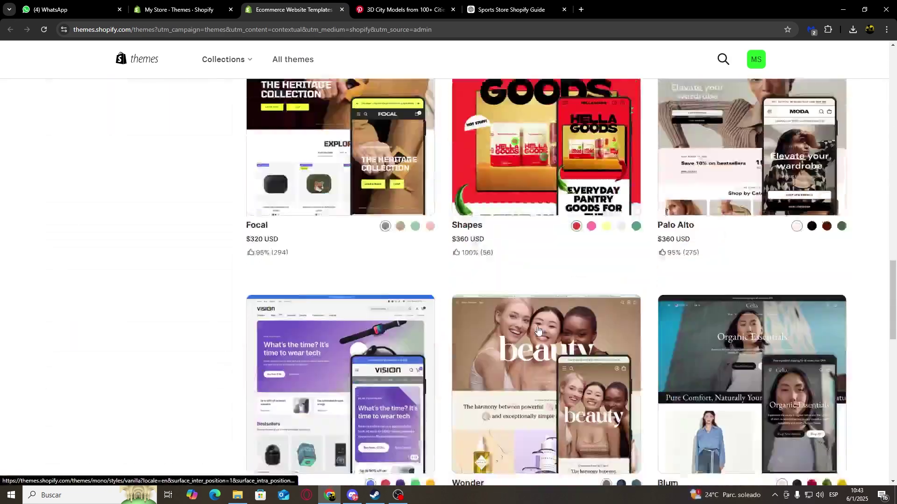
pyautogui.scroll(-20, 538, 330)
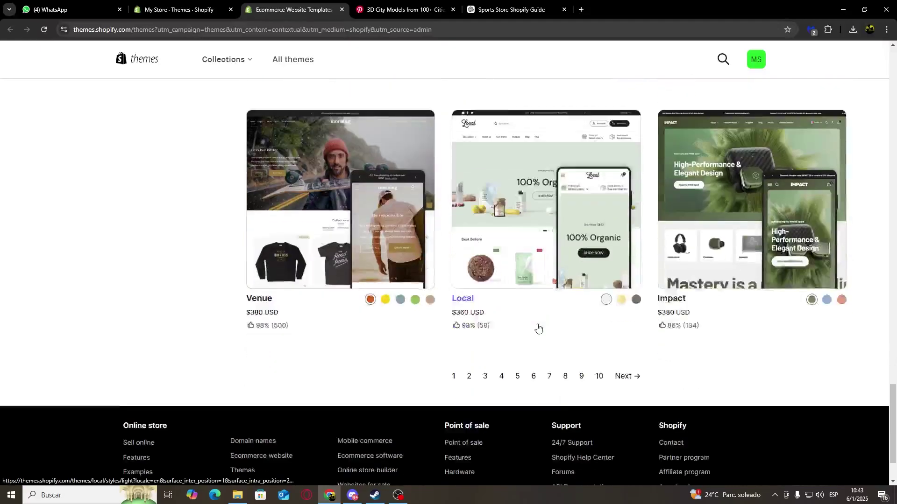
pyautogui.scroll(-2, 538, 329)
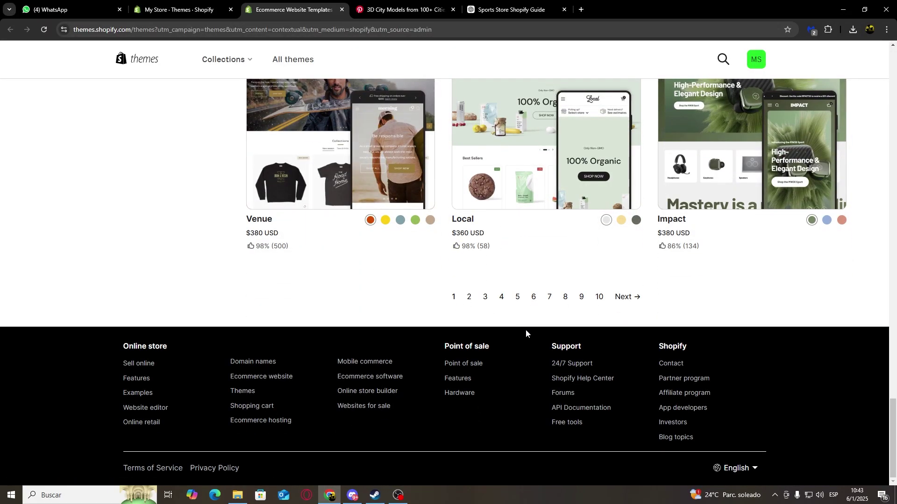
pyautogui.scroll(6, 537, 329)
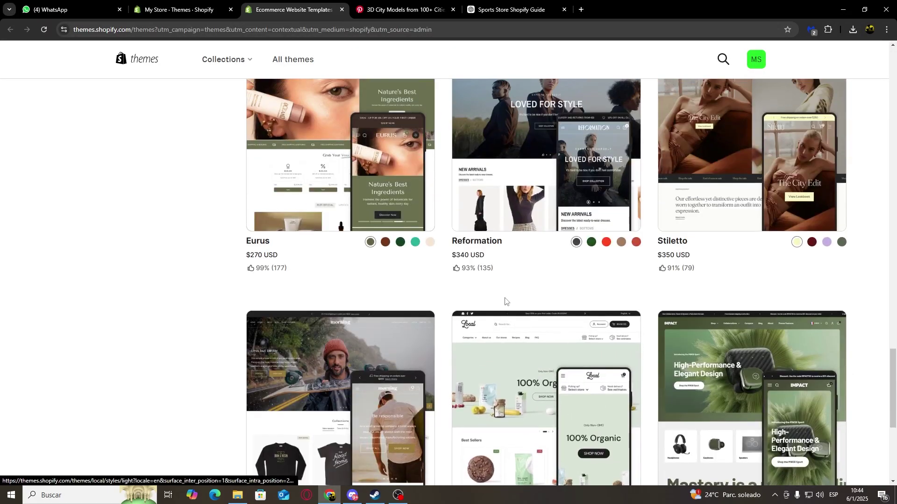
# Close the Theme Store tab and open the live Dawn theme in the theme editor.
pyautogui.click(342, 9)
pyautogui.scroll(10, 579, 351)
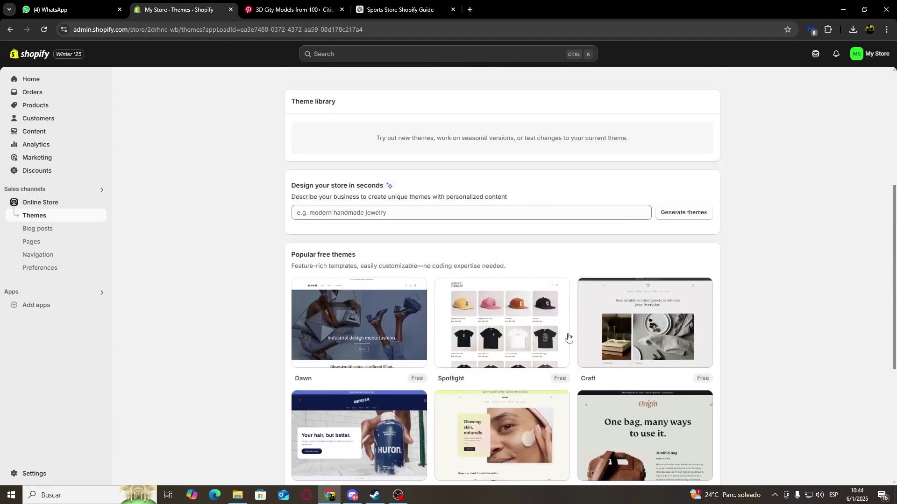
pyautogui.scroll(1, 593, 360)
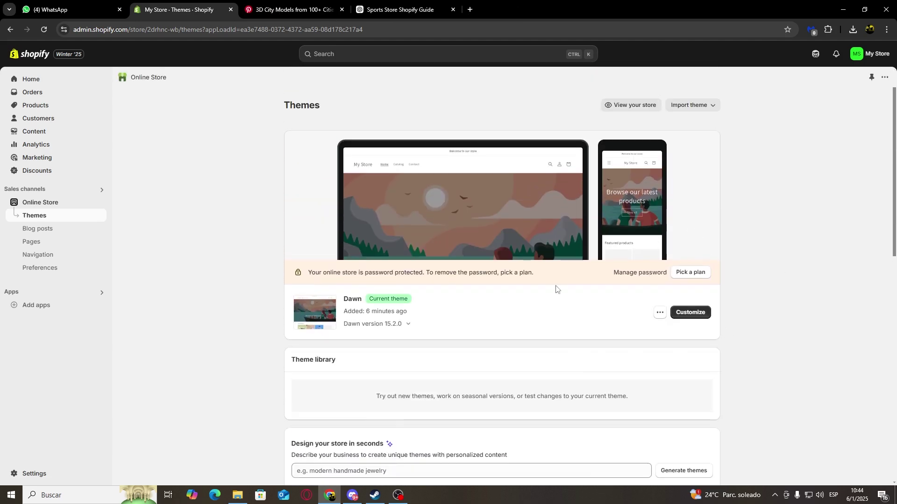
pyautogui.click(704, 316)
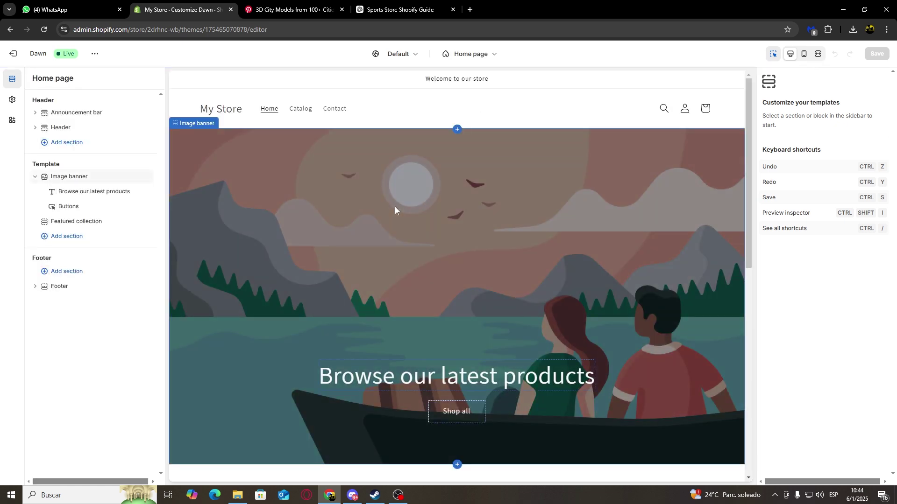
# Upload the figurines-on-a-shelf photo as the Image banner's first image.
pyautogui.click(394, 206)
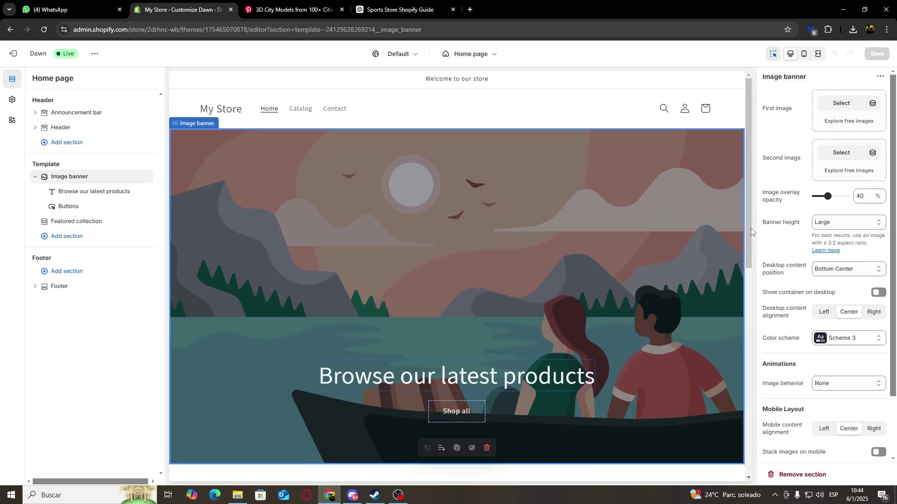
pyautogui.click(842, 104)
pyautogui.click(448, 181)
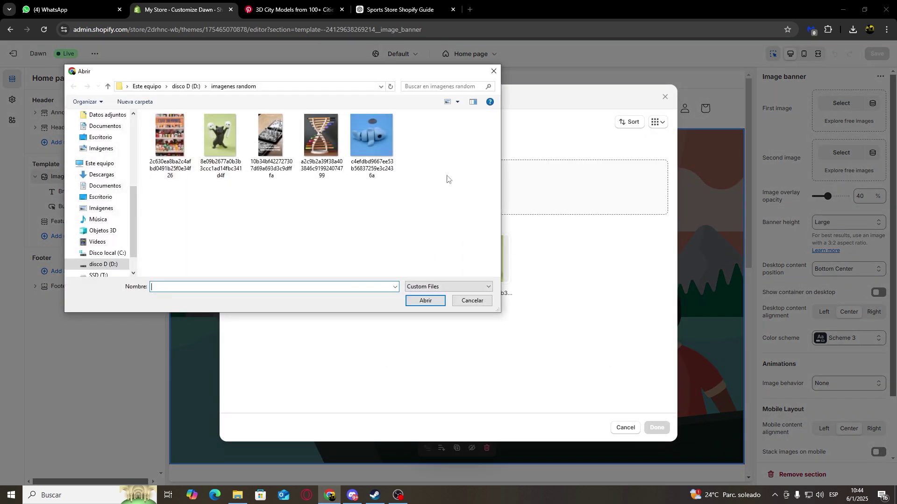
pyautogui.doubleClick(164, 136)
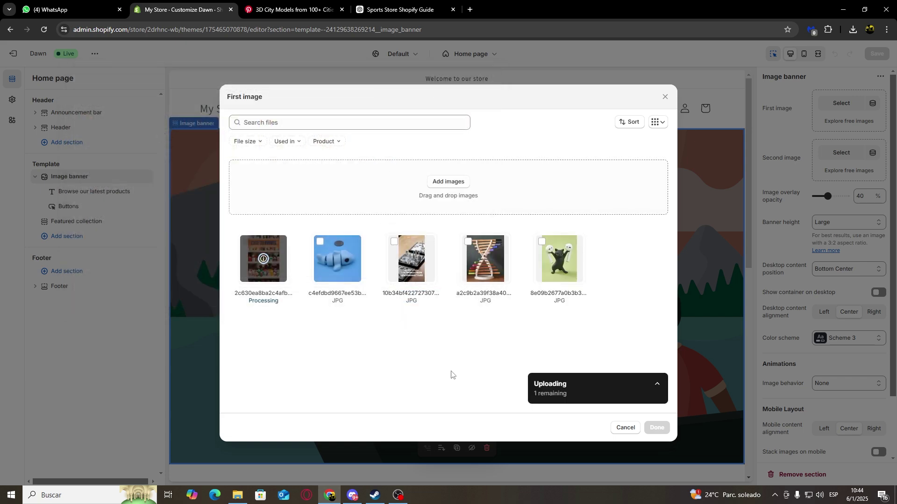
pyautogui.click(657, 429)
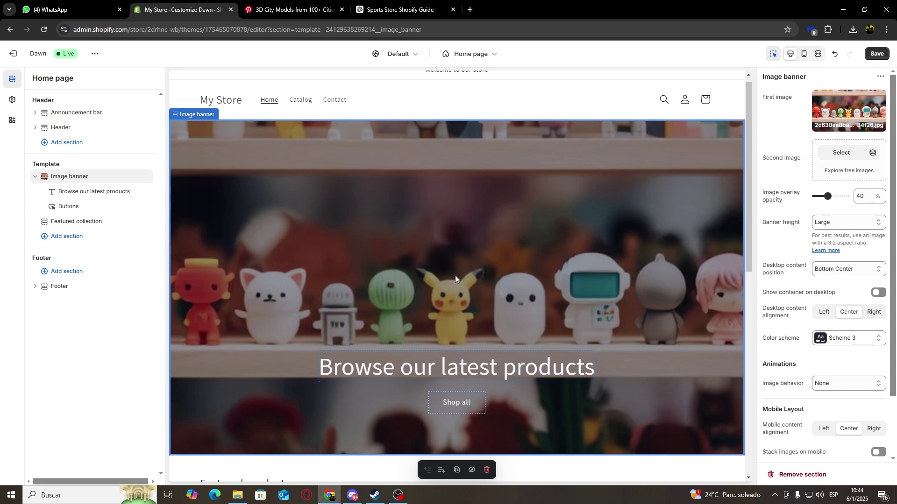
# Replace the Image banner's Heading text with 'Welcome To My 3D Printing Store Website'.
pyautogui.click(399, 368)
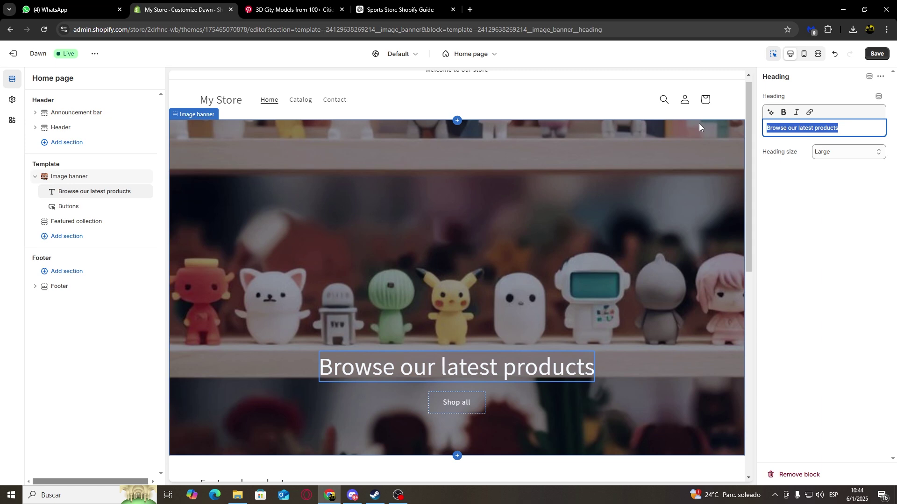
pyautogui.write('We')
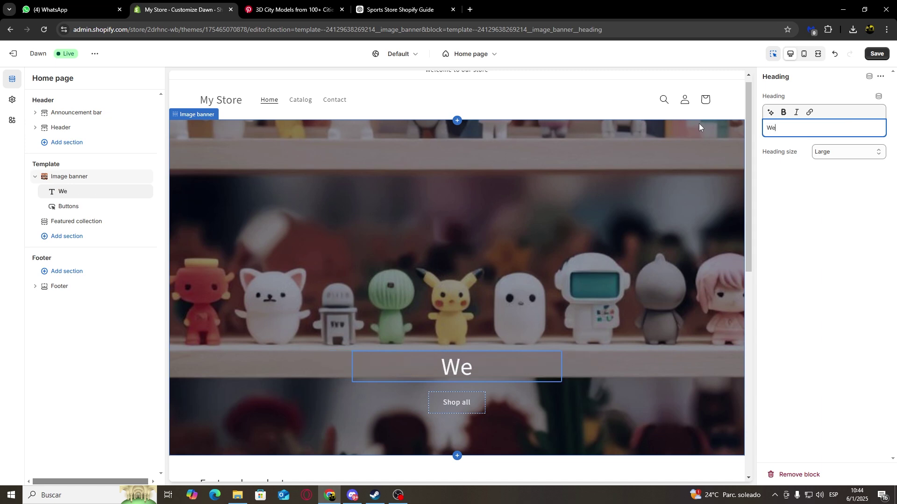
pyautogui.write('lcome To My')
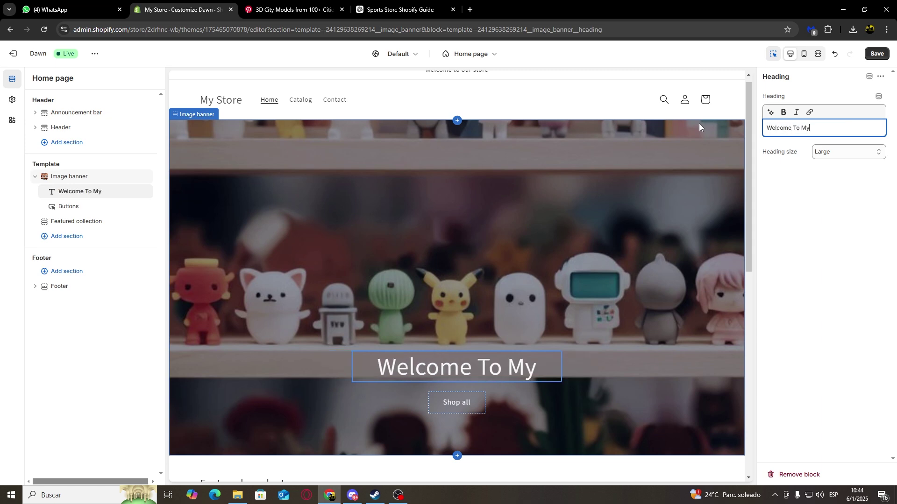
pyautogui.write(' 3D Pri')
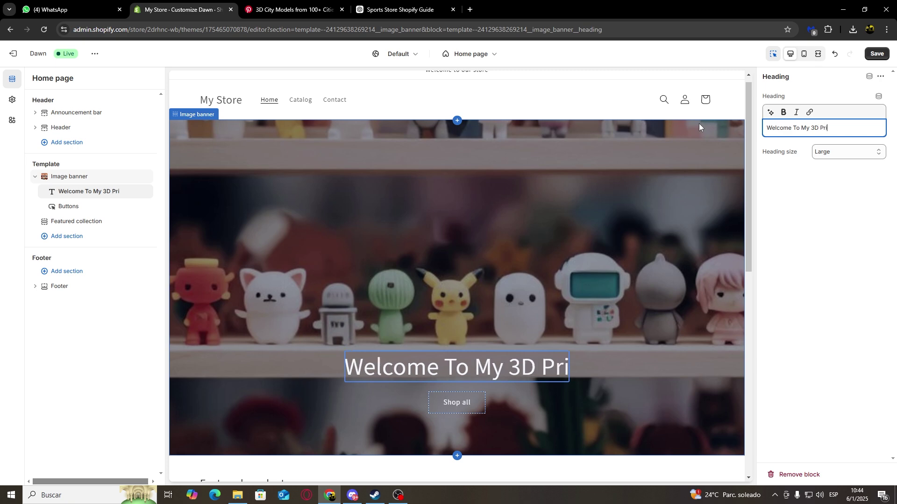
pyautogui.write('nting St')
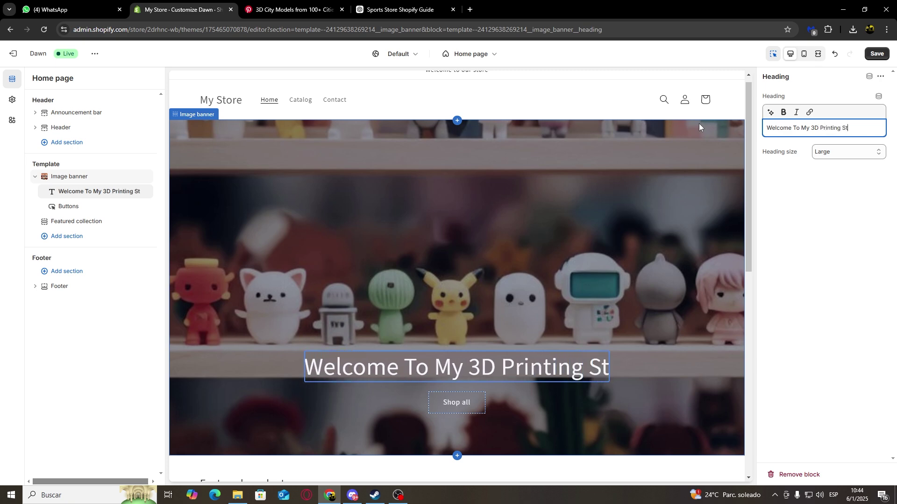
pyautogui.write('ore Website')
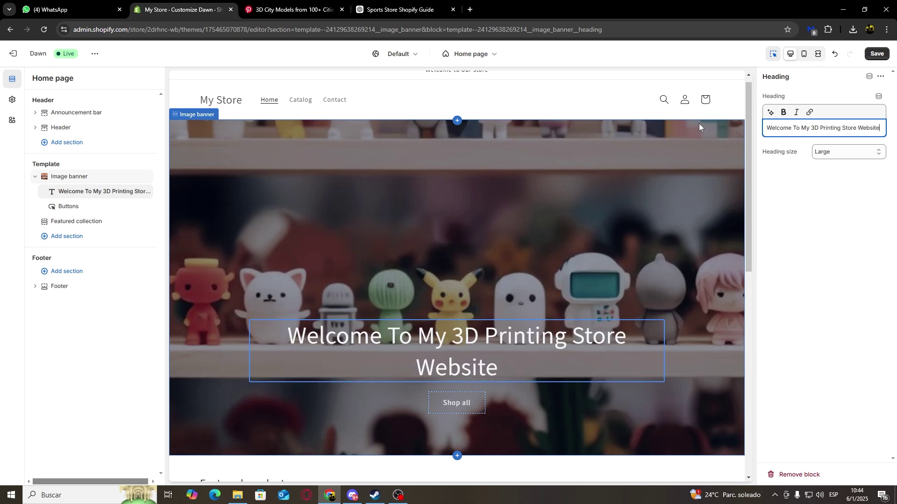
pyautogui.click(589, 172)
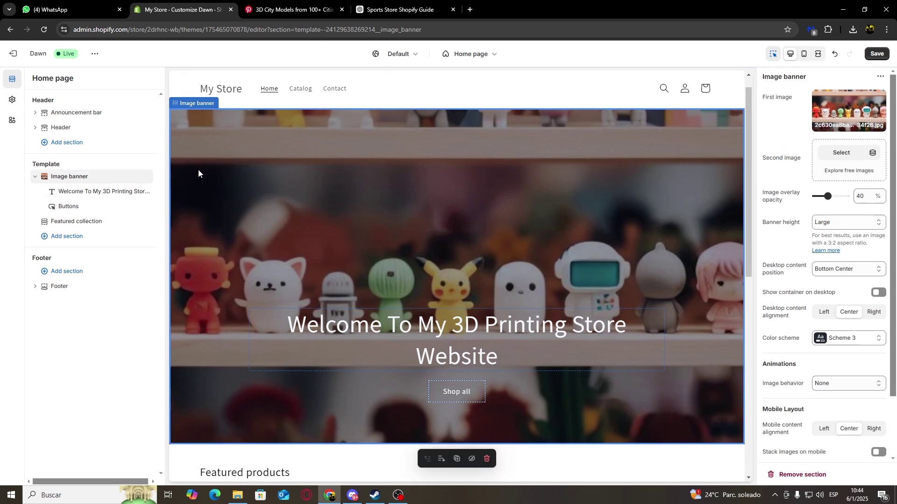
# Add a Featured product section to the Home page showing City's Models.
pyautogui.click(77, 241)
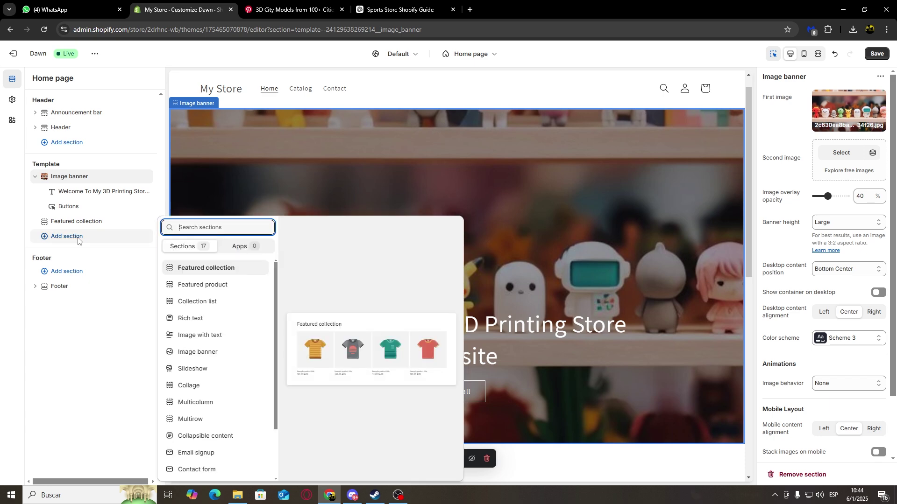
pyautogui.click(212, 285)
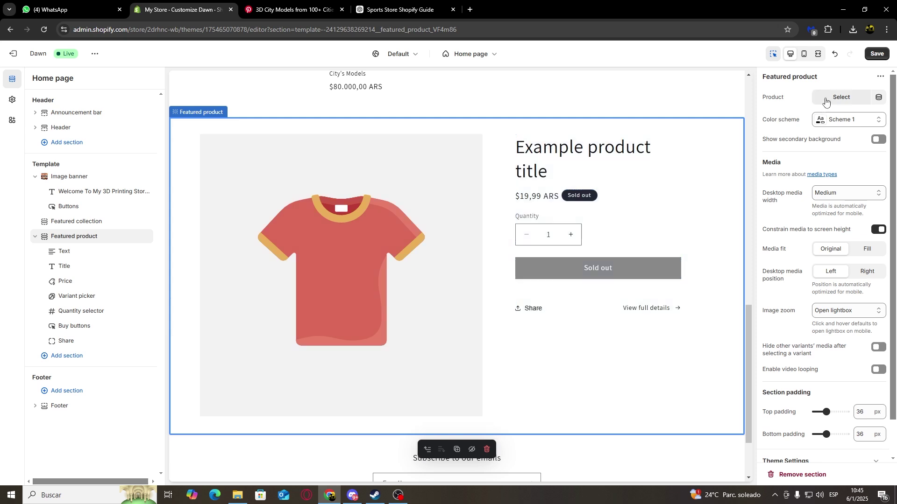
pyautogui.click(839, 98)
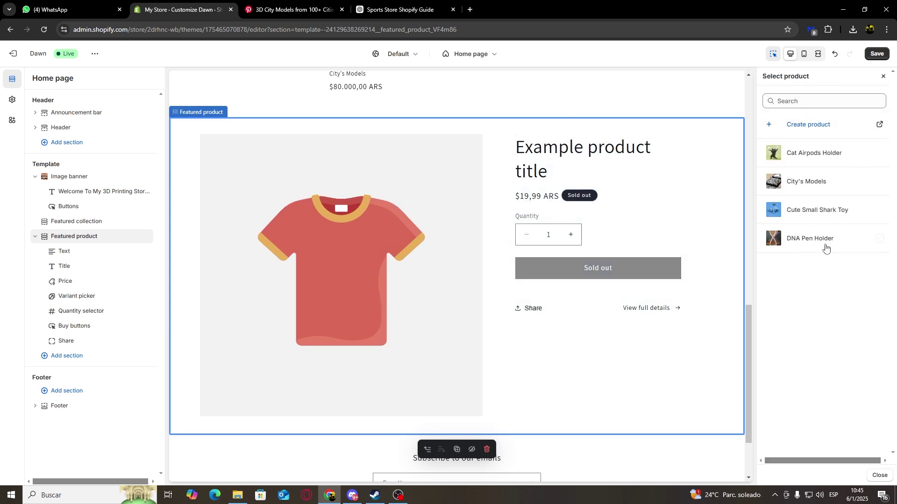
pyautogui.click(818, 189)
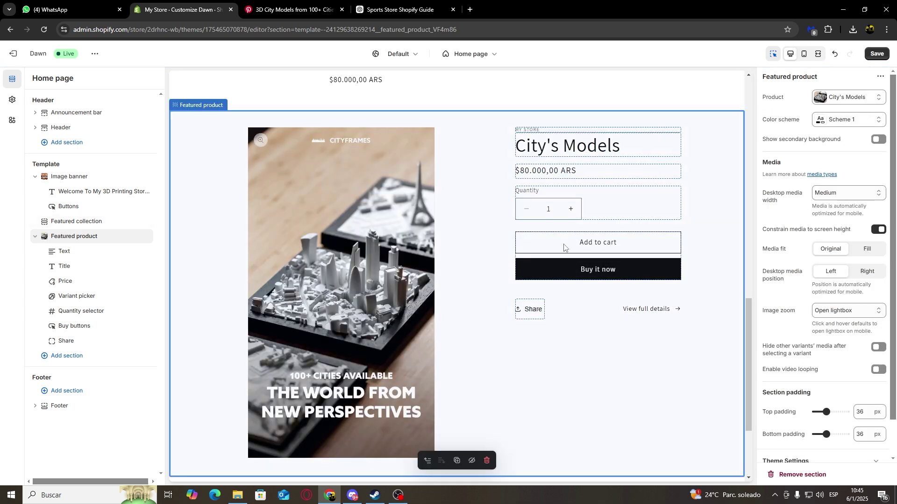
# Set the Featured product section's Color scheme to the dark Scheme 4.
pyautogui.scroll(-2, 607, 186)
pyautogui.scroll(4, 489, 150)
pyautogui.scroll(-1, 471, 210)
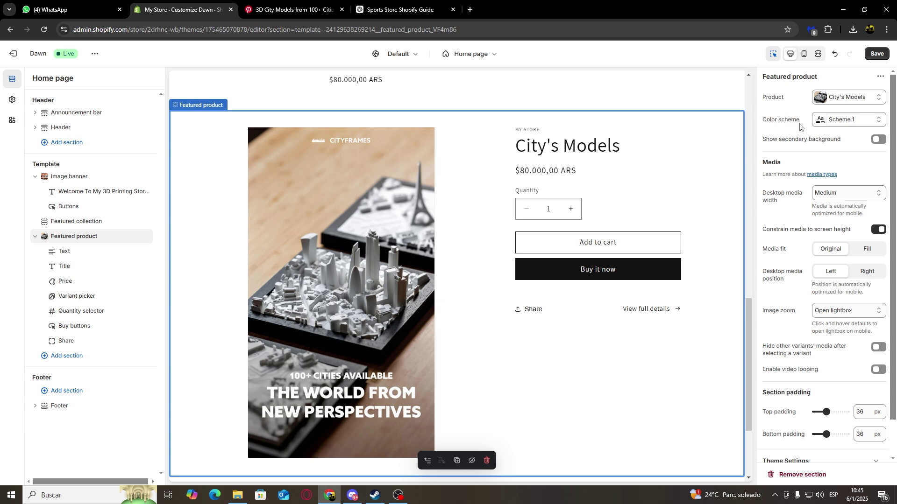
pyautogui.click(773, 107)
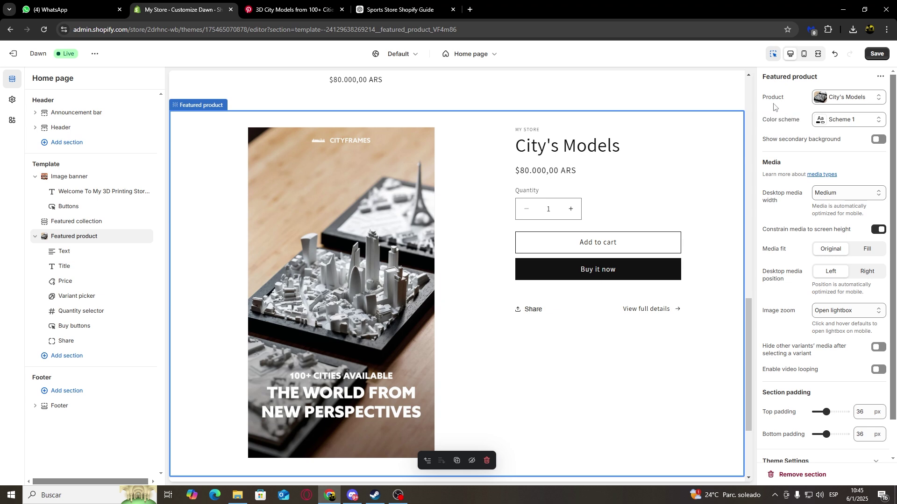
pyautogui.click(816, 121)
pyautogui.click(831, 220)
pyautogui.scroll(-3, 555, 311)
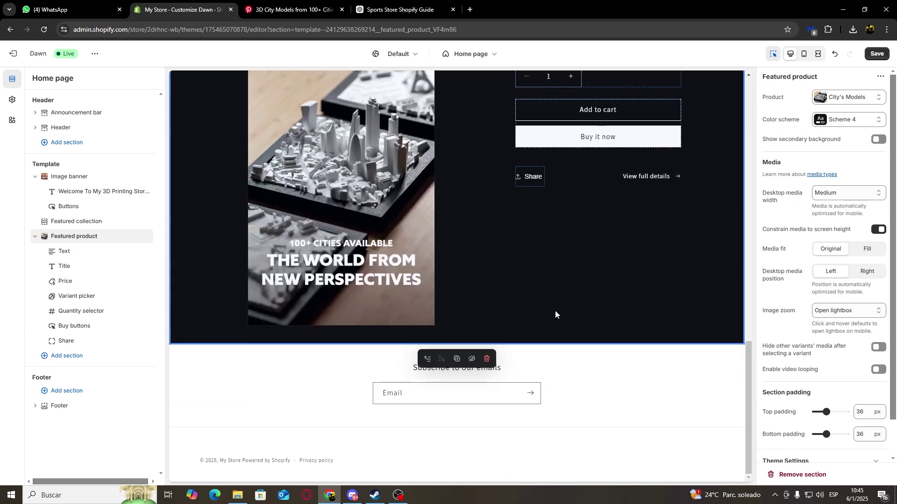
pyautogui.click(70, 356)
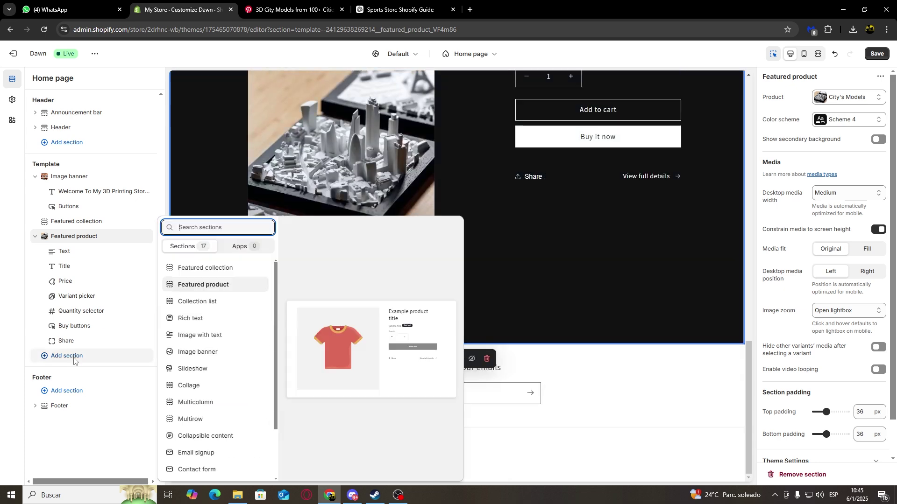
pyautogui.click(232, 273)
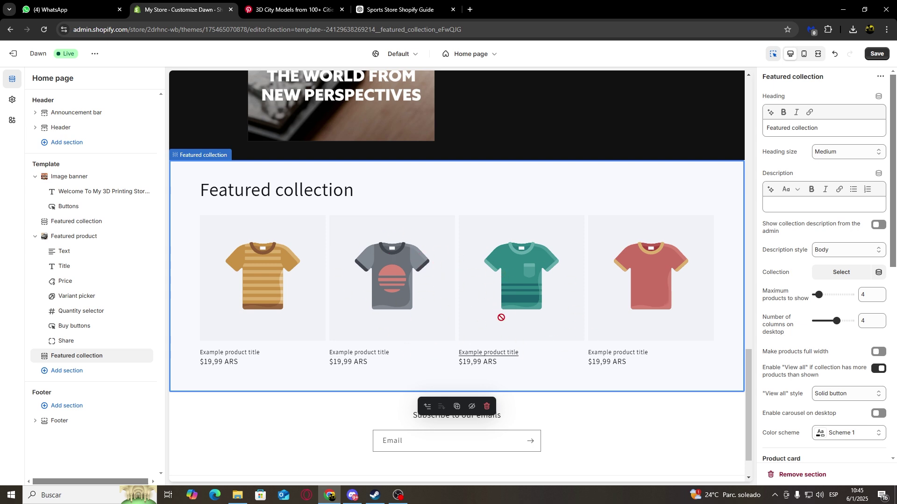
pyautogui.click(797, 475)
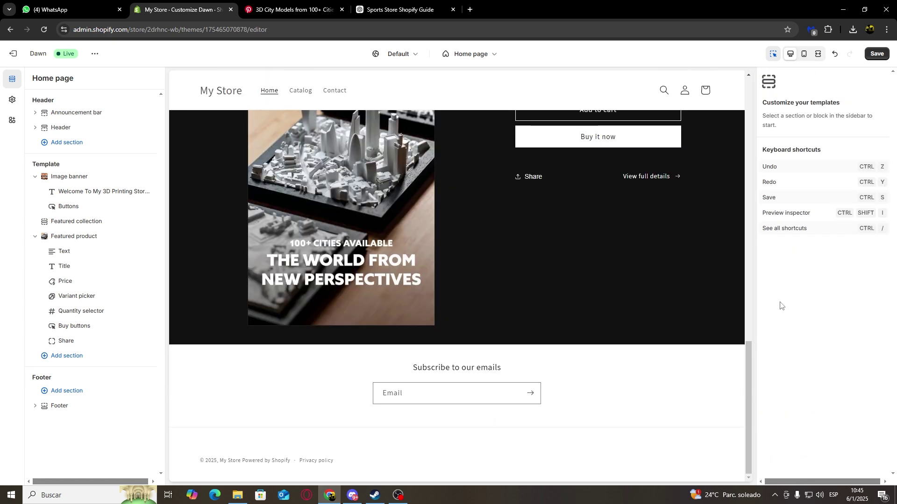
pyautogui.scroll(3, 351, 234)
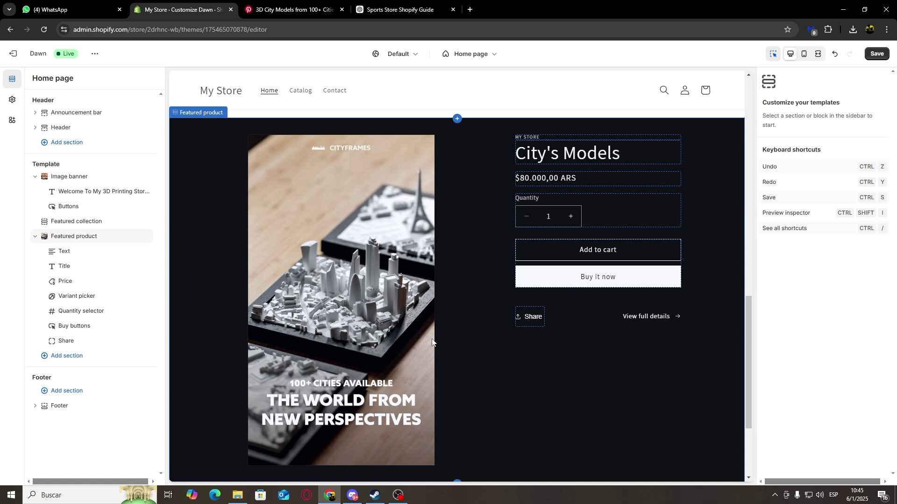
pyautogui.click(65, 390)
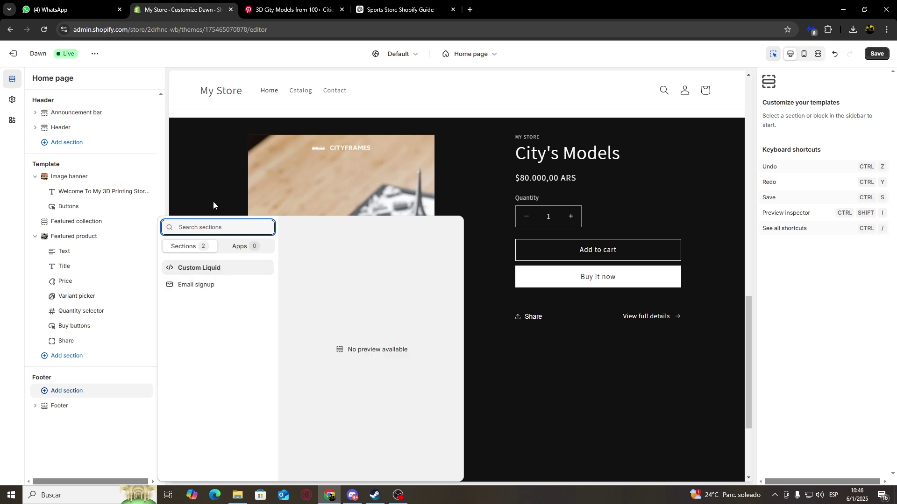
pyautogui.click(212, 177)
pyautogui.scroll(10, 234, 234)
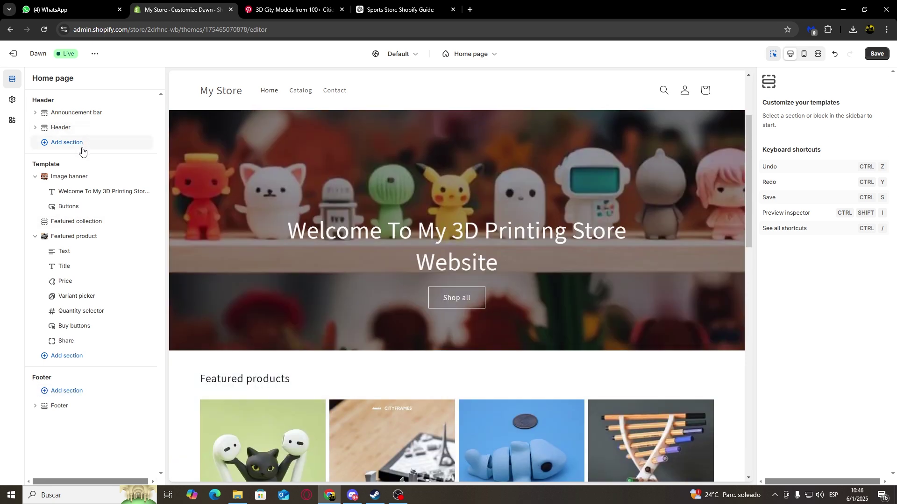
# Add an Announcement bar section under Header, save the Dawn theme, and exit the editor.
pyautogui.click(82, 149)
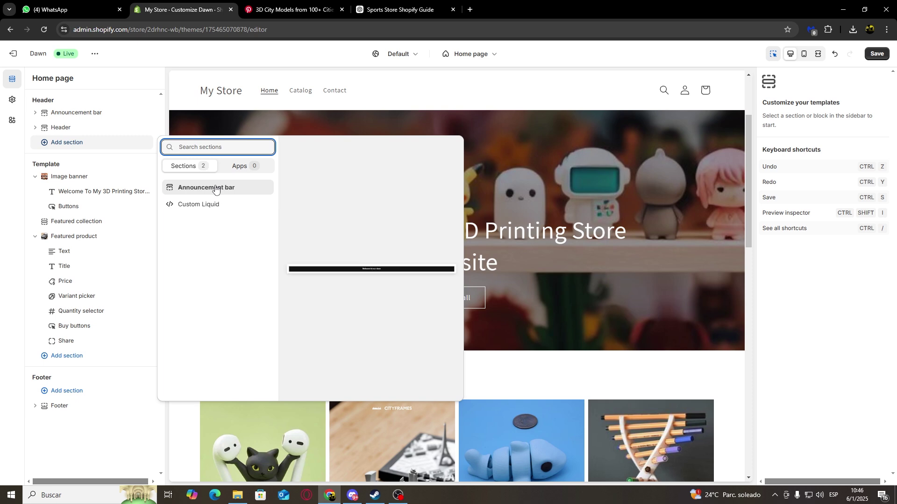
pyautogui.click(215, 188)
pyautogui.click(292, 96)
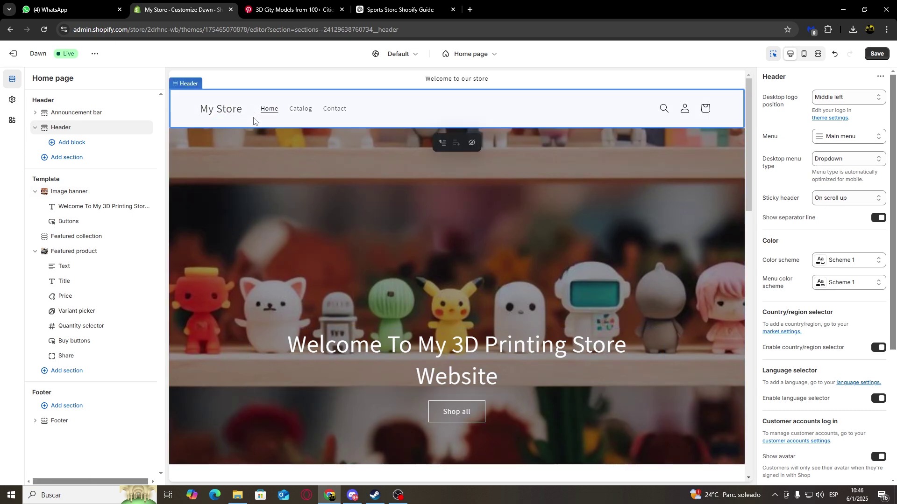
pyautogui.click(876, 54)
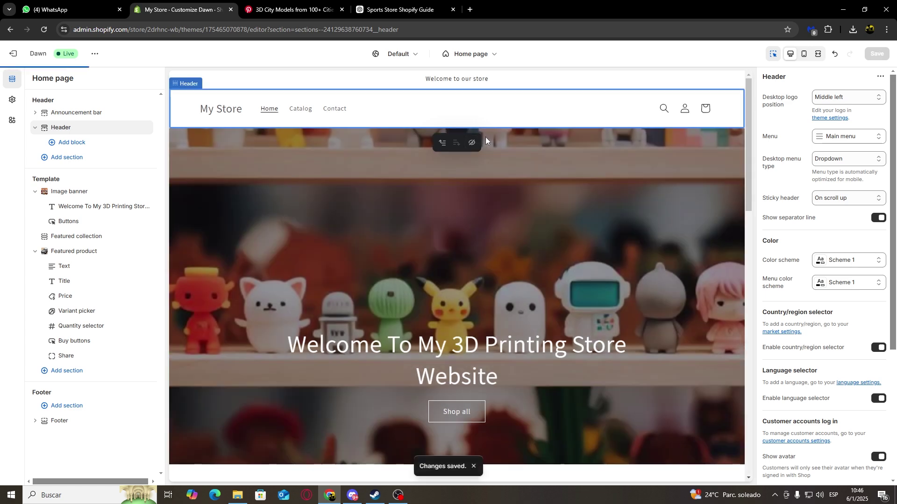
pyautogui.click(13, 53)
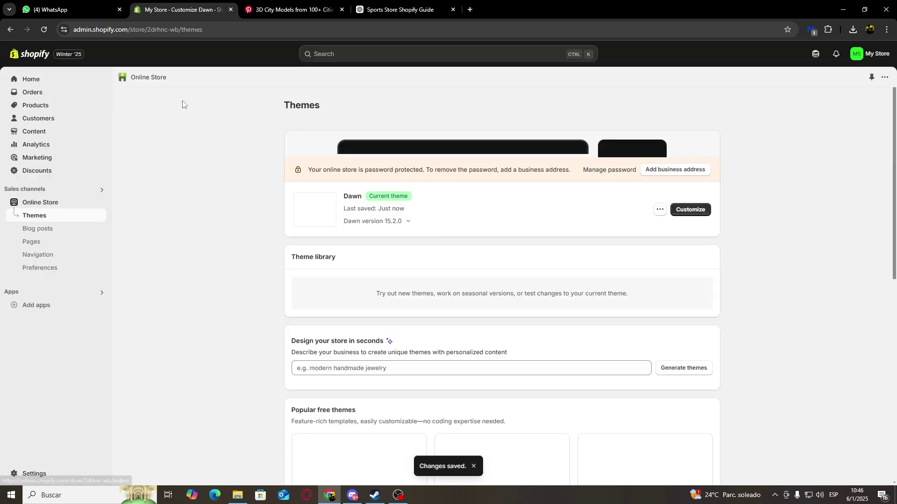
# Through the Name your store setup step, change the store name from 'My Store' to '3D Printing'.
pyautogui.click(31, 79)
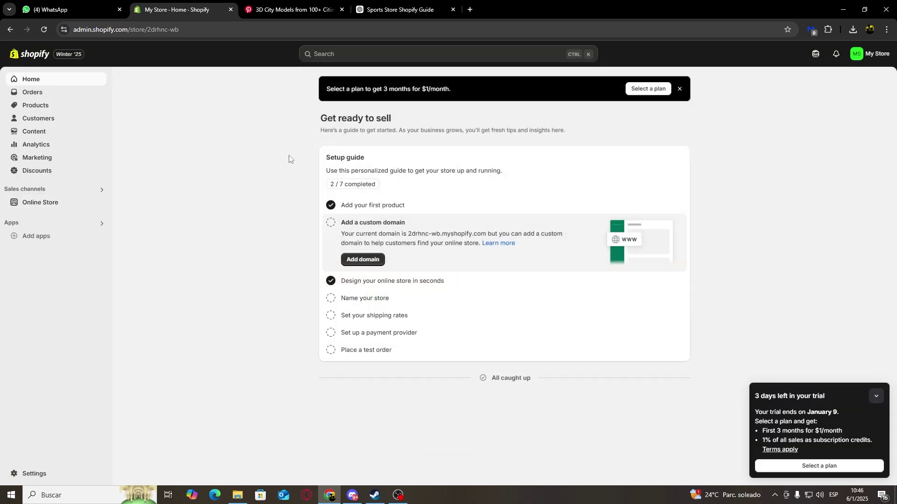
pyautogui.click(379, 297)
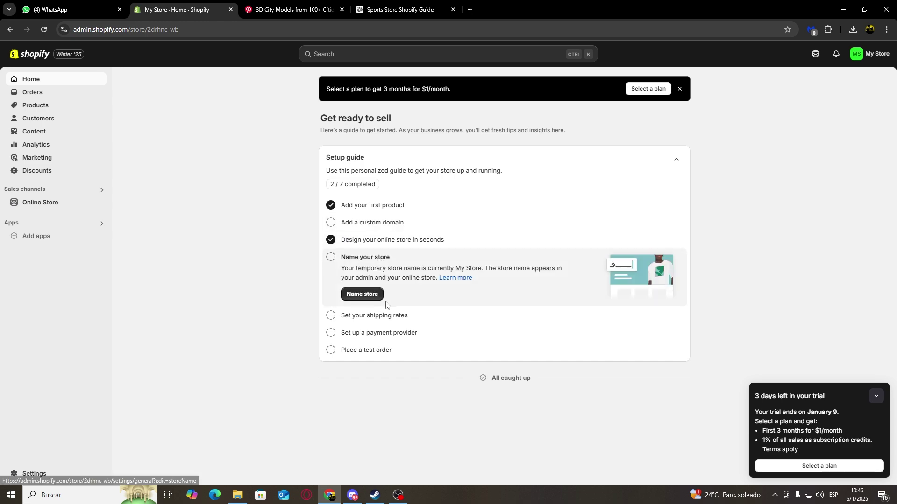
pyautogui.click(366, 295)
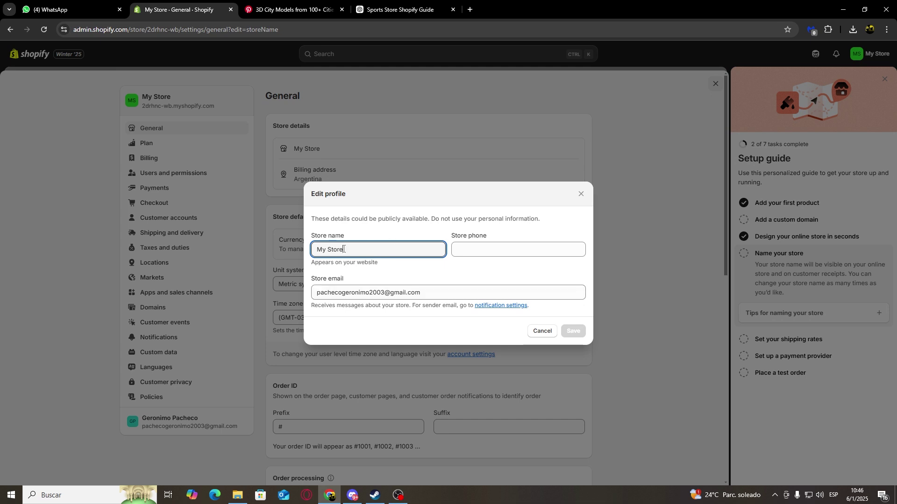
pyautogui.moveTo(343, 249); pyautogui.dragTo(264, 247)
pyautogui.press('BackSpace')
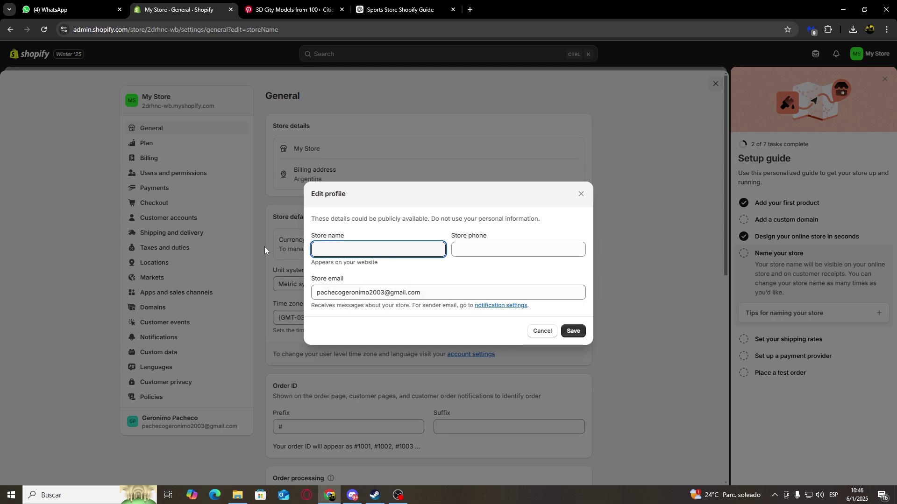
pyautogui.write('3D Printing')
pyautogui.click(574, 331)
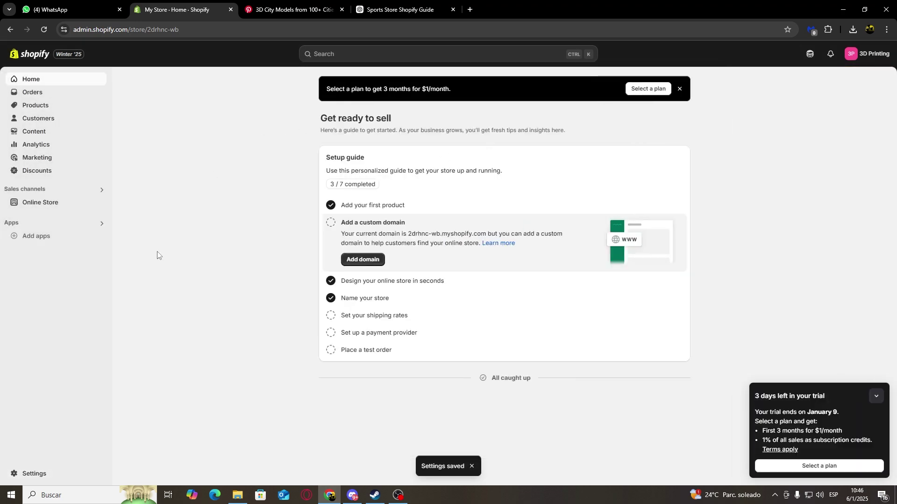
# Preview the Dawn theme in a new tab from its actions menu on Themes.
pyautogui.click(38, 203)
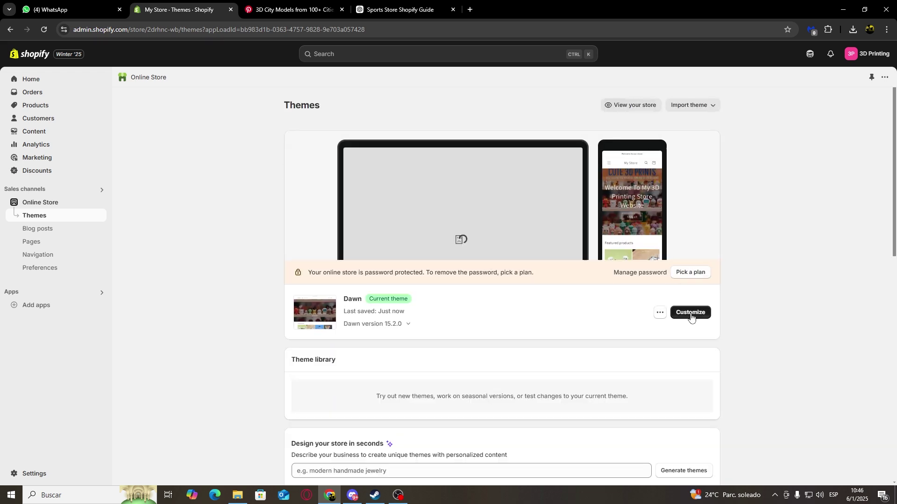
pyautogui.click(659, 315)
pyautogui.click(621, 334)
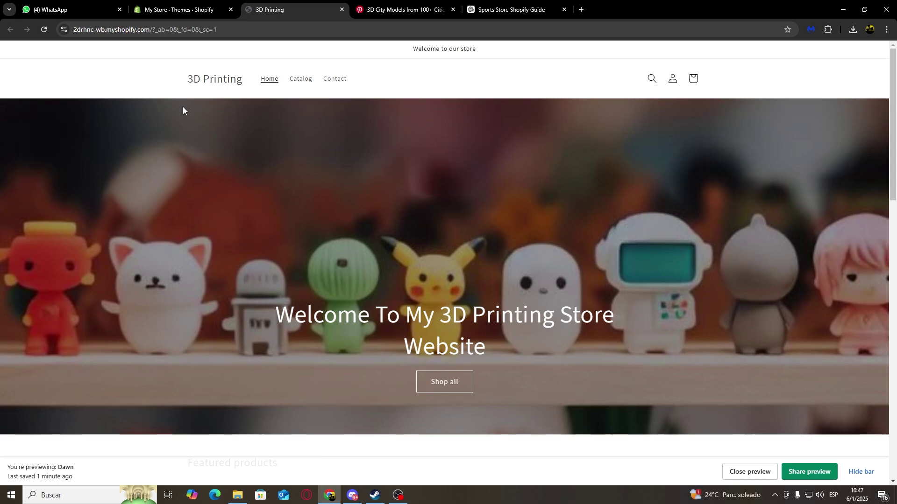
# Scroll through the 3D Printing storefront preview, then close the preview tab.
pyautogui.scroll(-9, 420, 220)
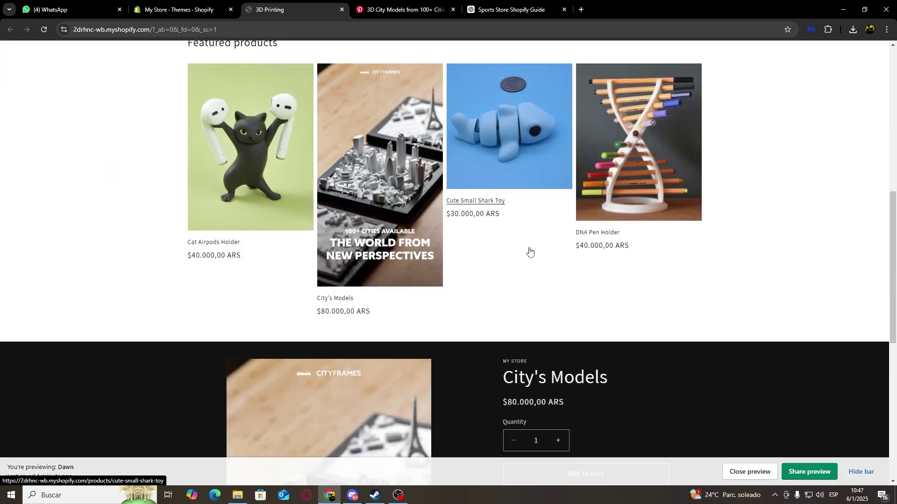
pyautogui.scroll(-8, 530, 250)
pyautogui.scroll(8, 531, 248)
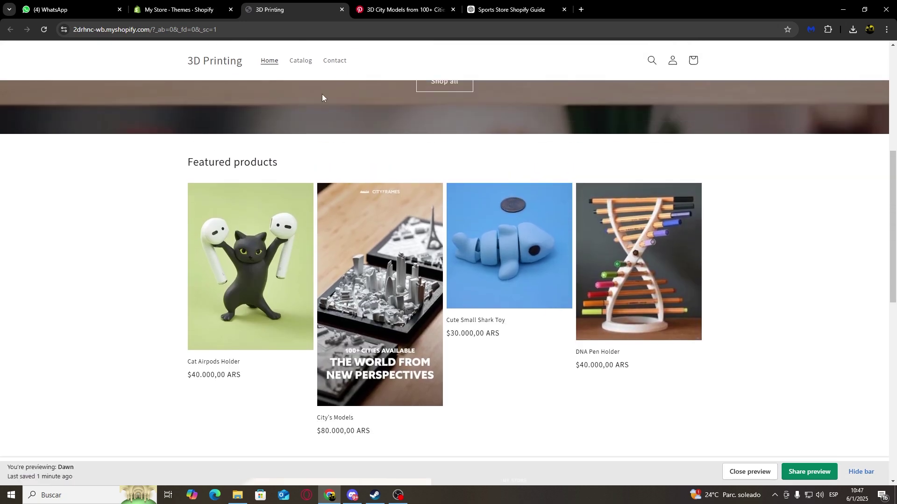
pyautogui.click(342, 9)
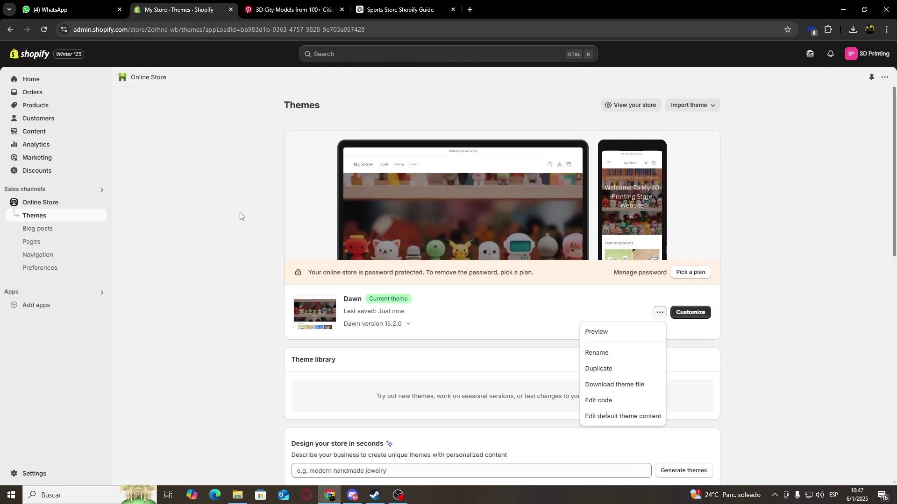
pyautogui.click(38, 147)
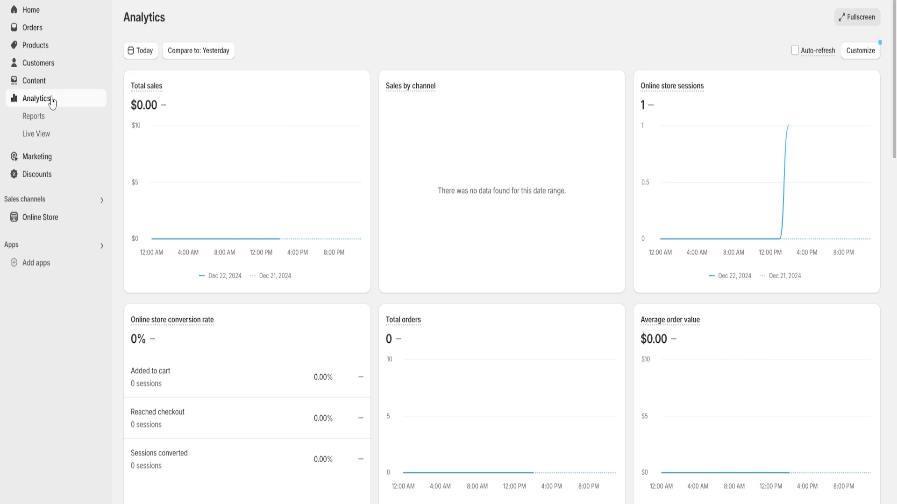
pyautogui.moveTo(237, 150)
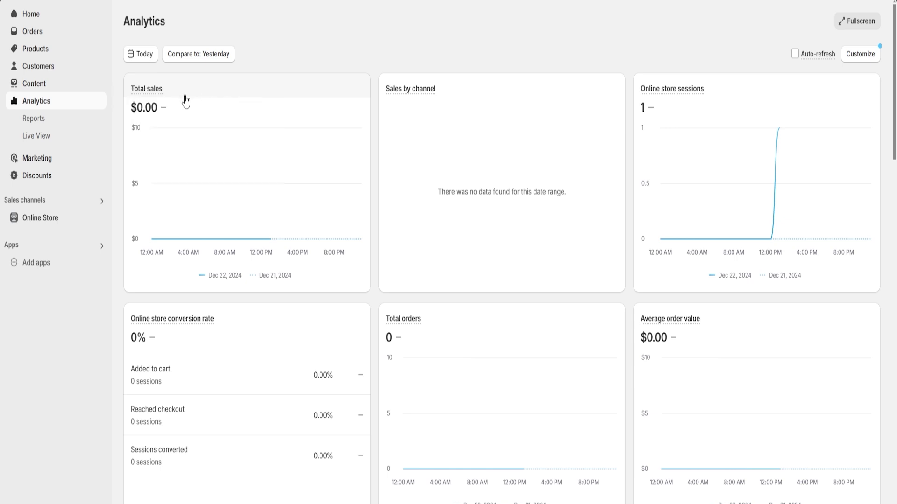
pyautogui.moveTo(407, 95)
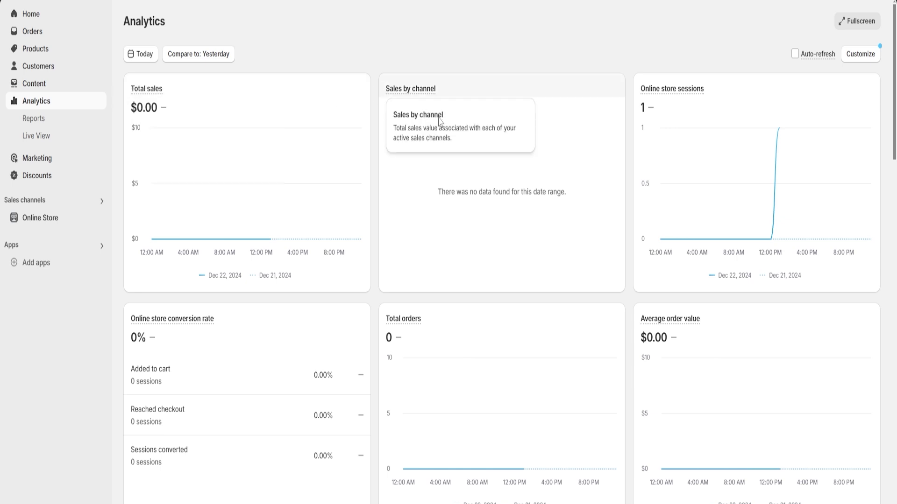
pyautogui.moveTo(405, 321)
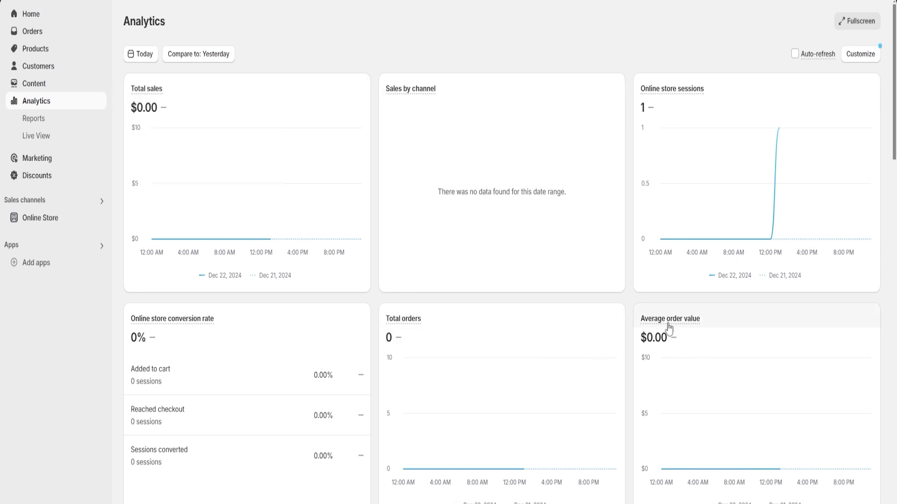
pyautogui.scroll(-6, 651, 248)
pyautogui.scroll(5, 628, 237)
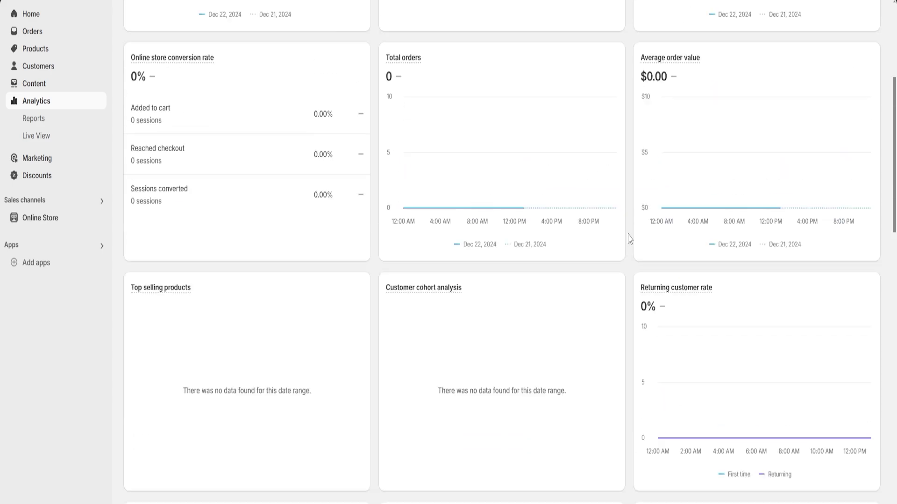
pyautogui.scroll(-10, 628, 238)
pyautogui.scroll(-5, 629, 241)
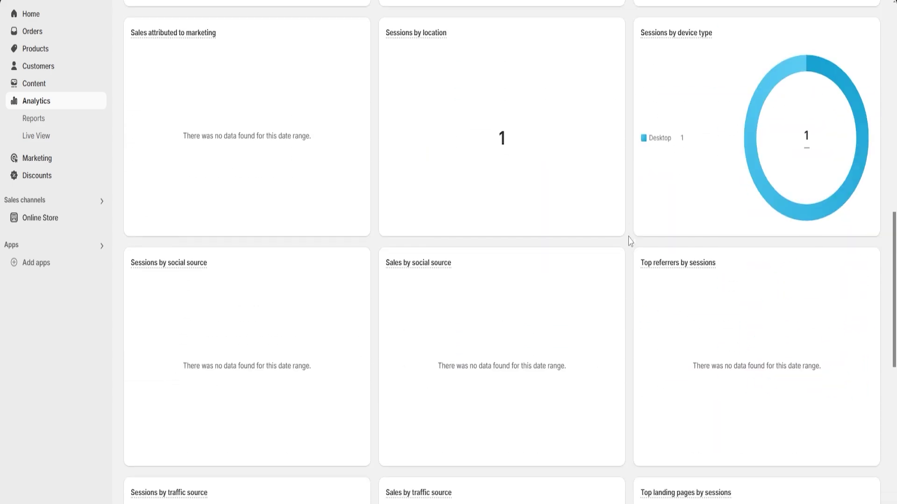
pyautogui.scroll(8, 629, 241)
pyautogui.scroll(8, 629, 241)
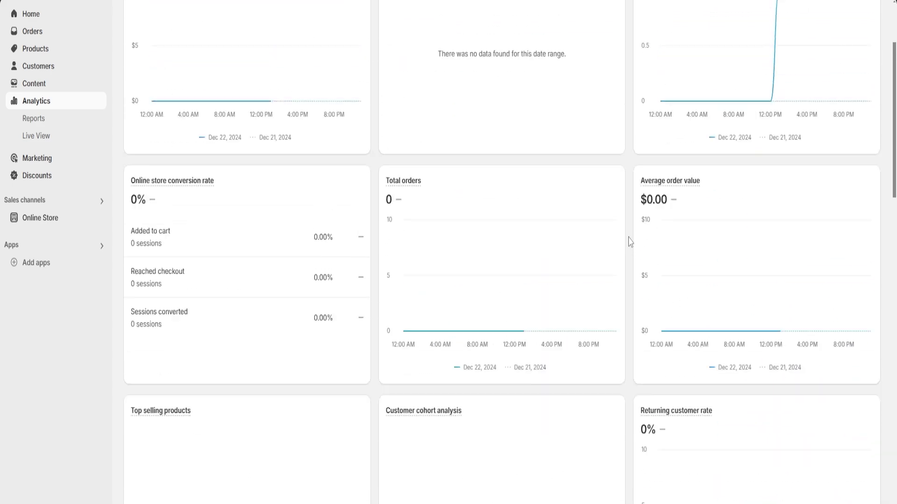
pyautogui.scroll(-10, 629, 241)
pyautogui.scroll(-15, 629, 241)
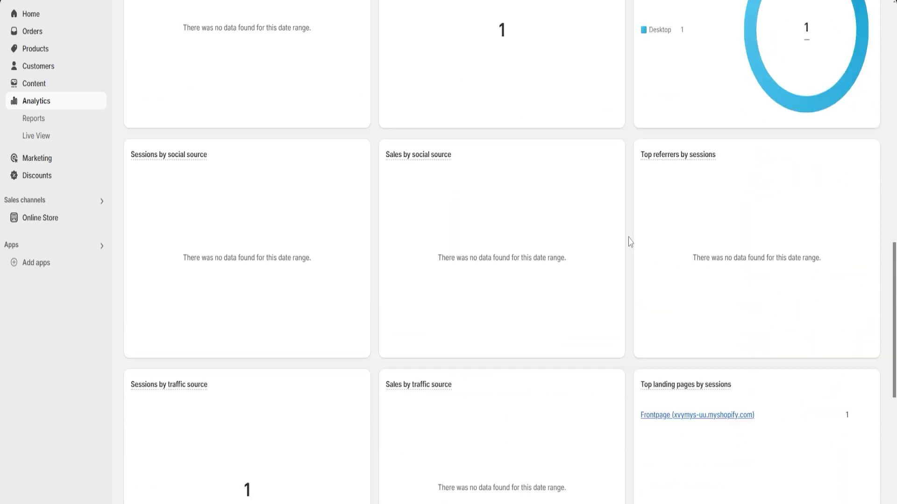
pyautogui.scroll(5, 629, 241)
pyautogui.scroll(20, 629, 241)
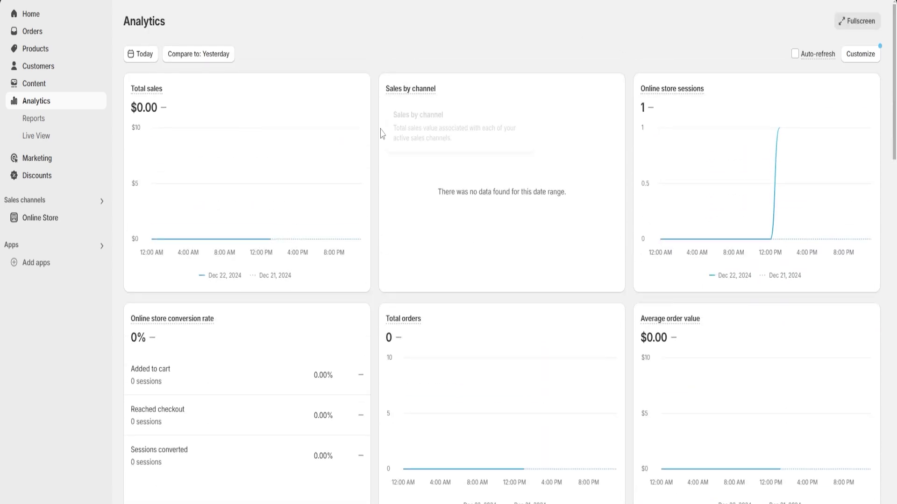
pyautogui.scroll(-13, 378, 160)
pyautogui.scroll(-5, 371, 186)
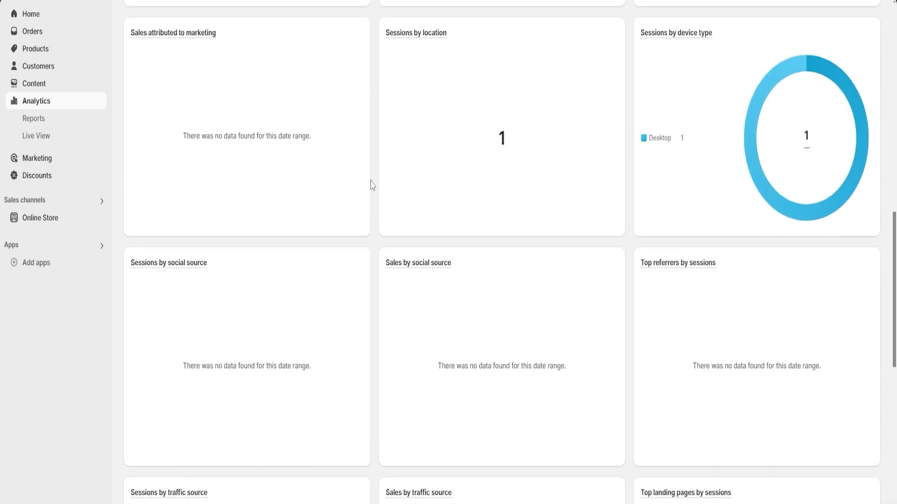
pyautogui.scroll(5, 371, 189)
pyautogui.scroll(4, 373, 194)
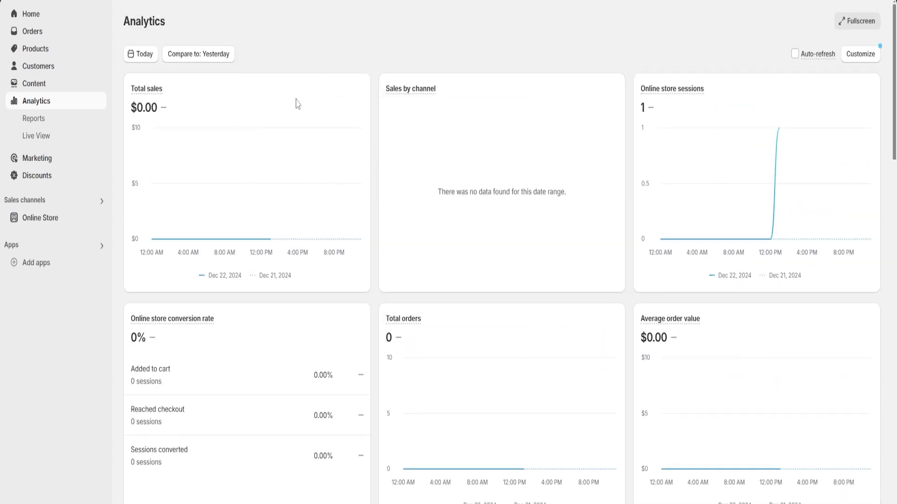
# Create an Amount off products discount and give it a randomly generated code.
pyautogui.click(46, 179)
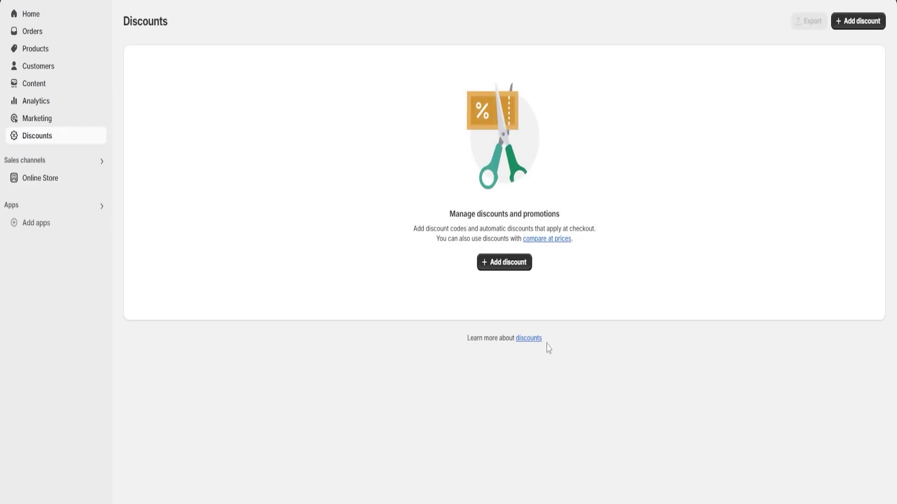
pyautogui.click(503, 269)
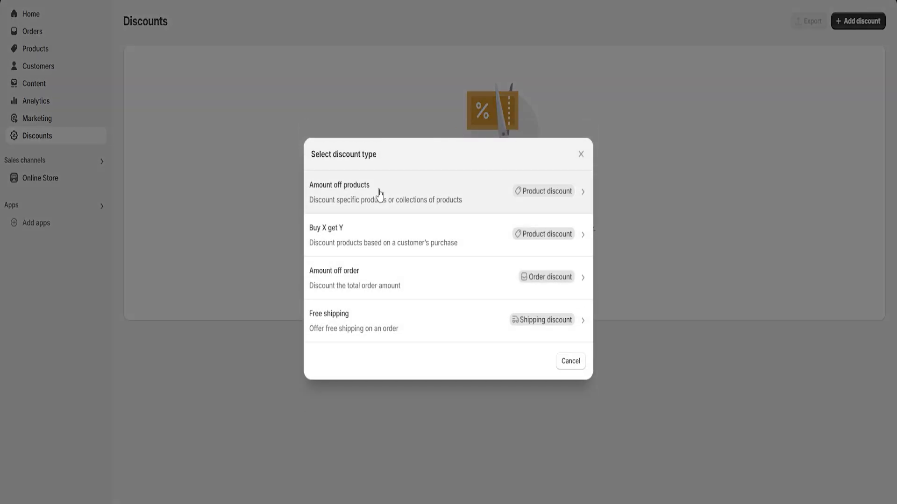
pyautogui.click(379, 194)
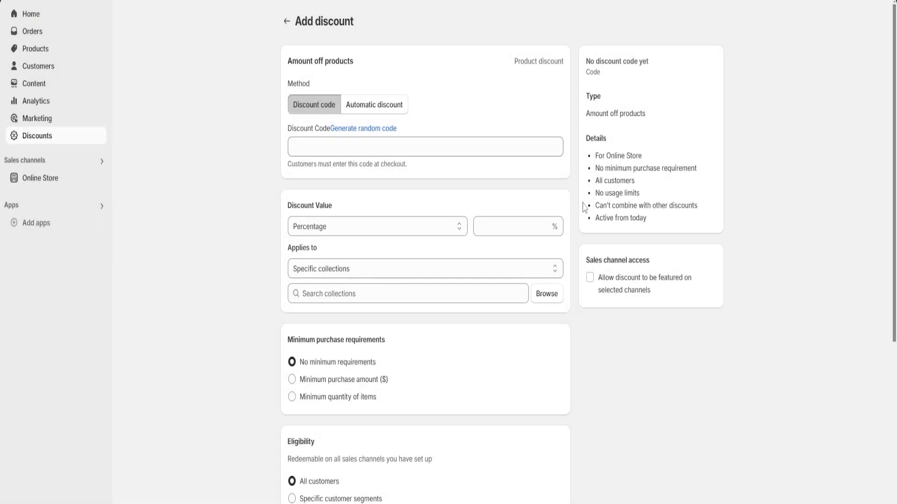
pyautogui.click(374, 145)
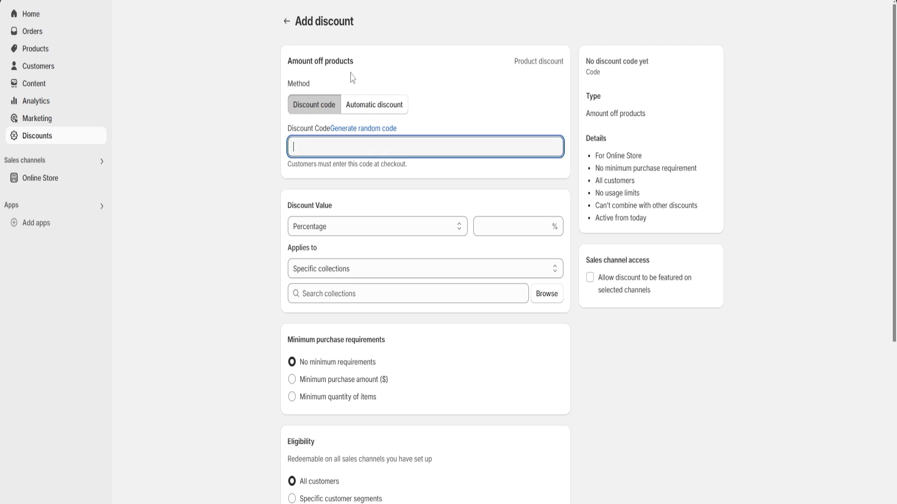
pyautogui.write('code101')
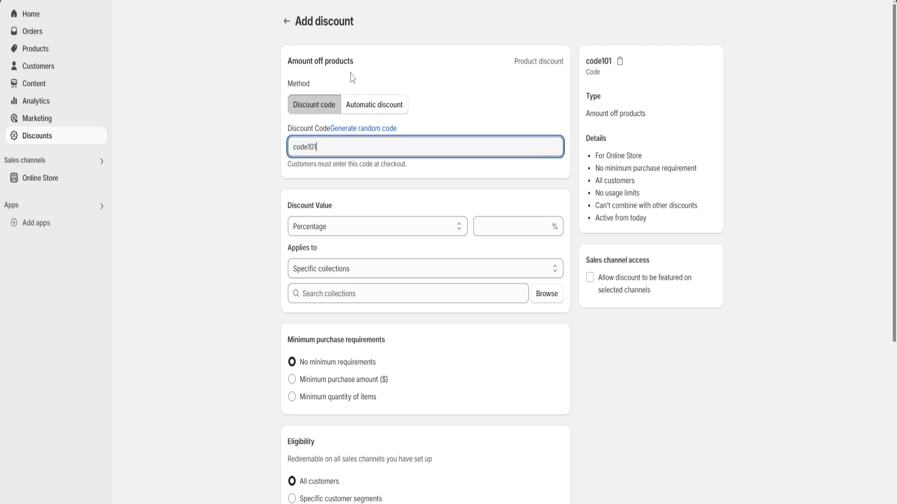
pyautogui.click(372, 132)
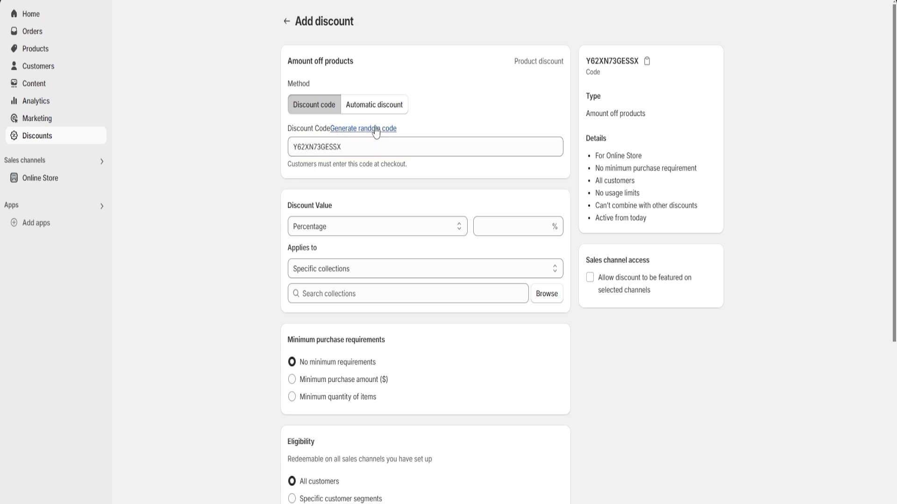
pyautogui.moveTo(372, 138); pyautogui.dragTo(249, 152)
pyautogui.click(381, 147)
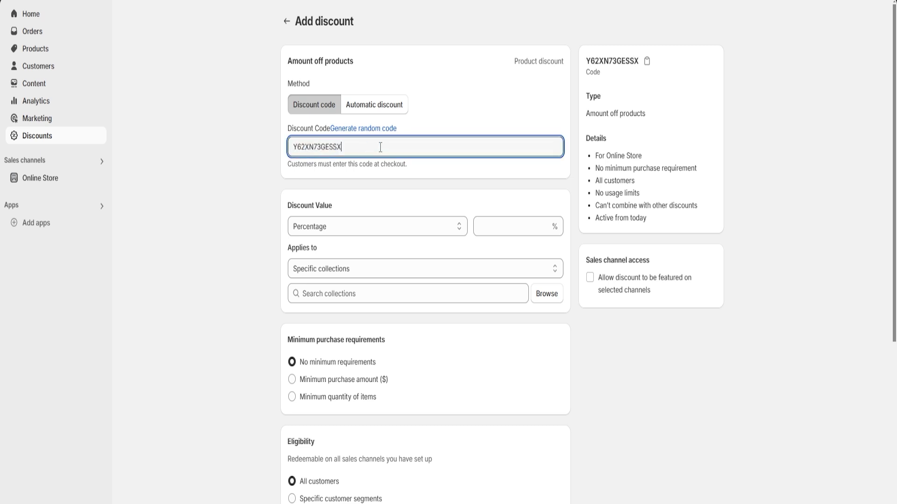
pyautogui.click(433, 114)
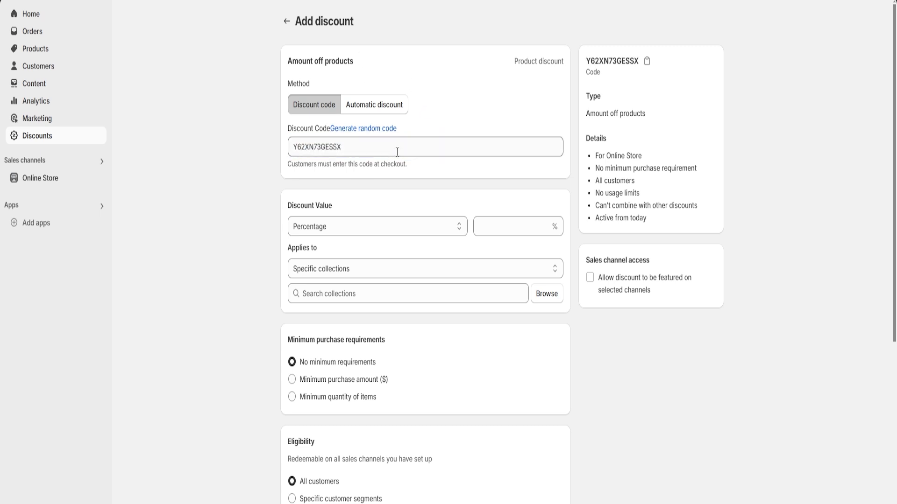
# Set the discount value to Percentage, 10%.
pyautogui.scroll(-2, 418, 164)
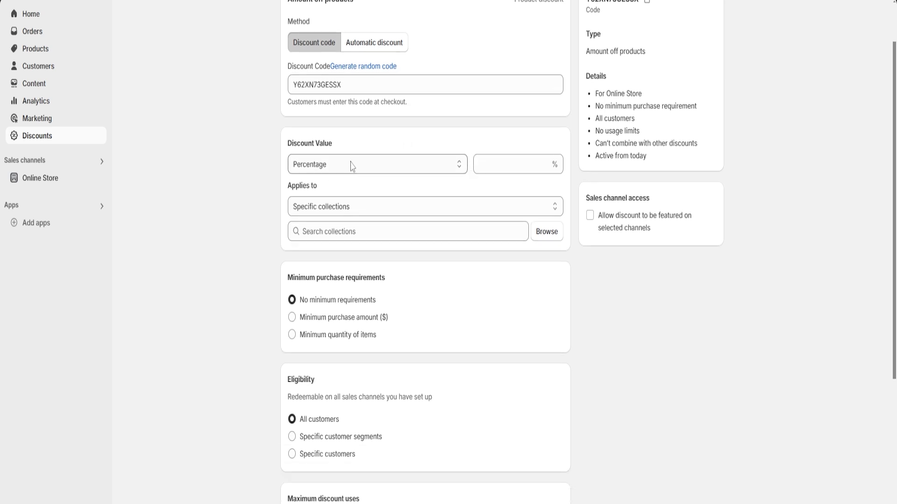
pyautogui.click(361, 168)
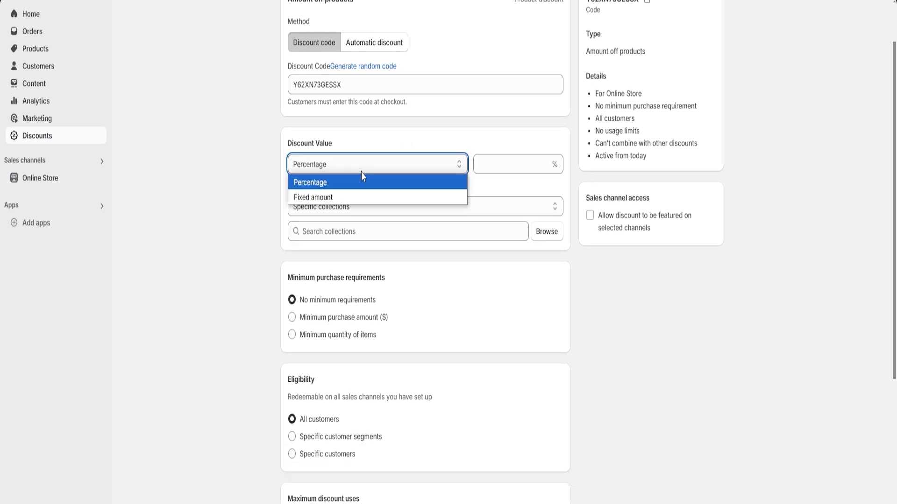
pyautogui.click(338, 187)
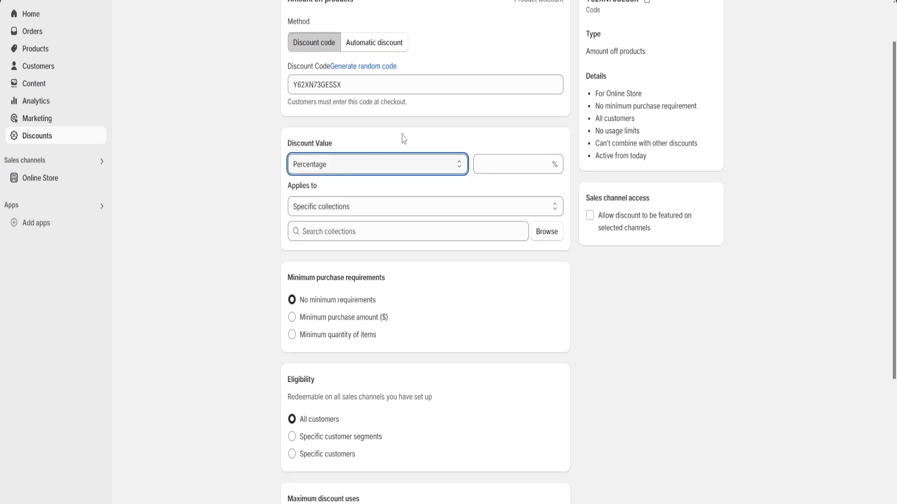
pyautogui.click(502, 162)
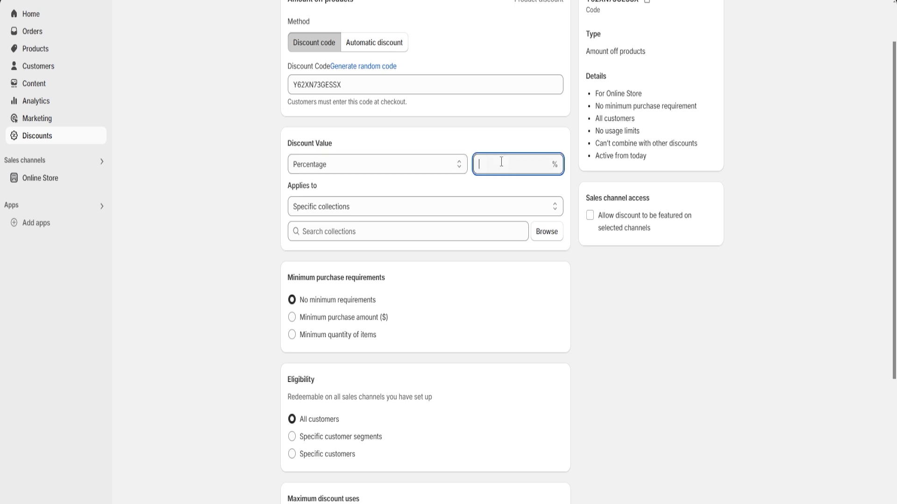
pyautogui.write('10')
pyautogui.click(508, 143)
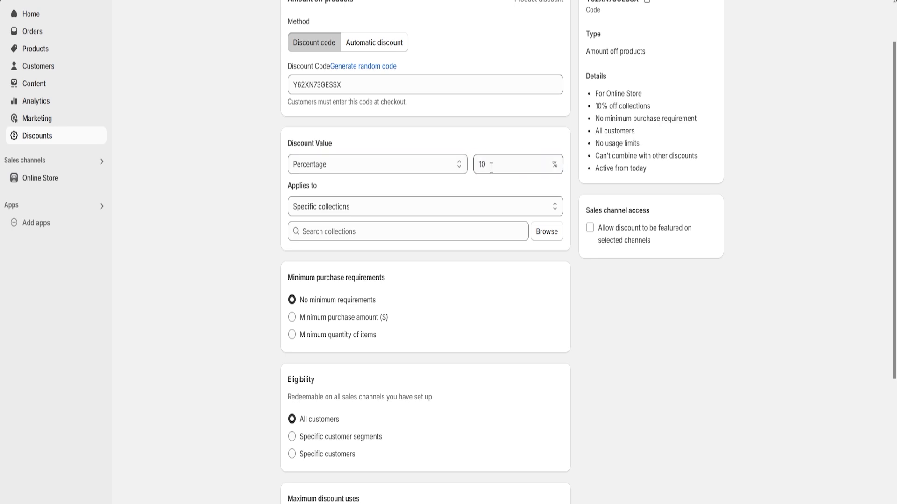
# Choose the Home page collection as what the 10% discount applies to.
pyautogui.scroll(-1, 486, 140)
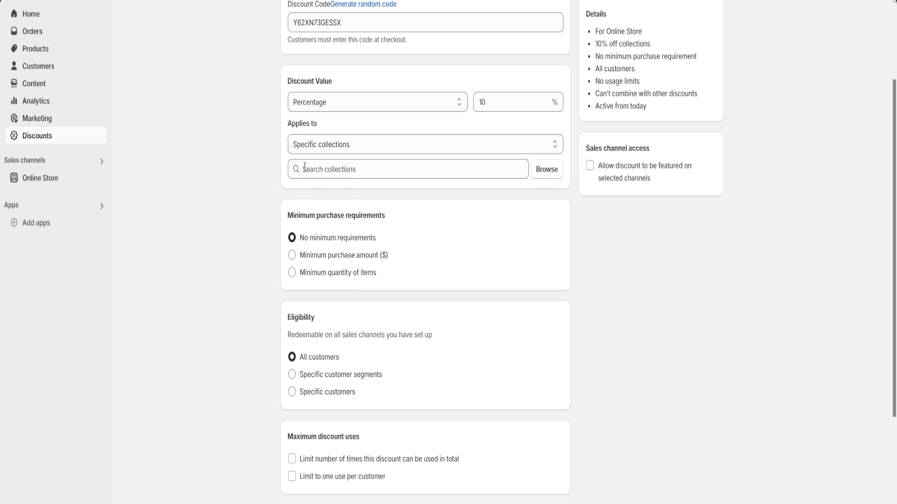
pyautogui.click(550, 172)
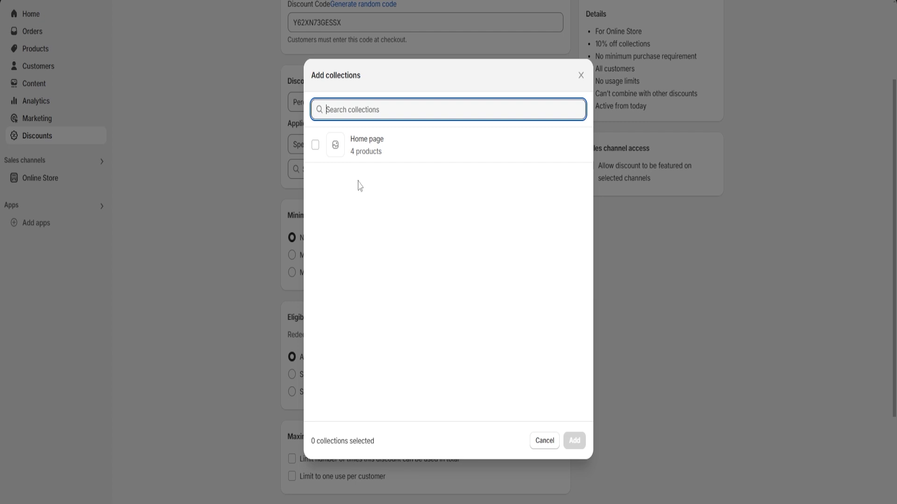
pyautogui.click(315, 145)
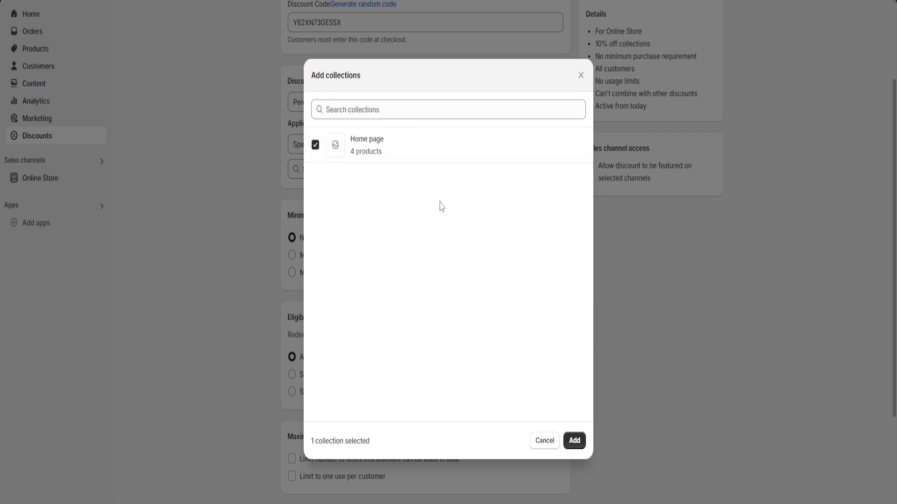
pyautogui.click(574, 441)
pyautogui.scroll(-3, 452, 196)
pyautogui.moveTo(288, 141); pyautogui.dragTo(400, 142)
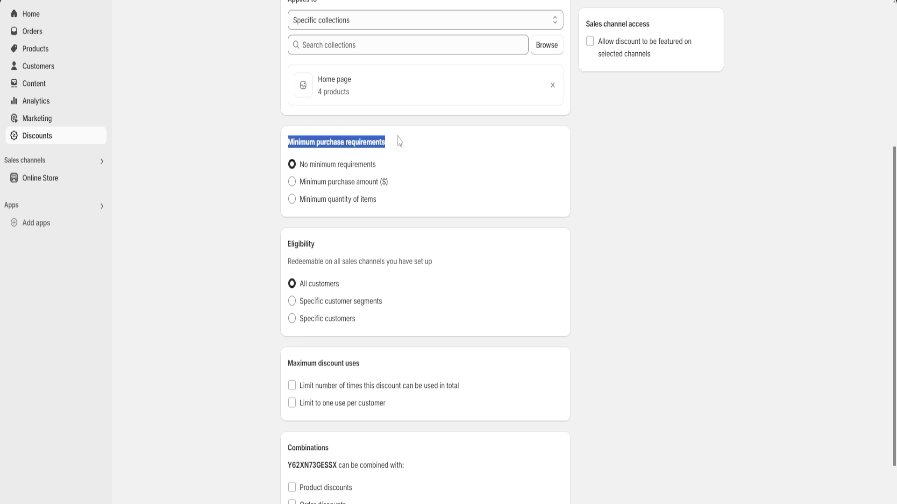
pyautogui.click(409, 161)
# Review the Minimum purchase, Eligibility, Maximum discount uses and Combinations sections.
pyautogui.scroll(-1, 440, 177)
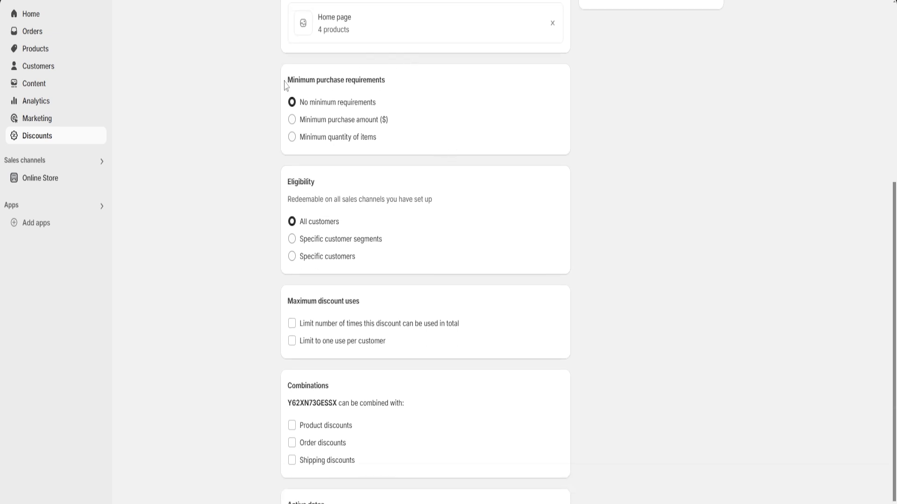
pyautogui.moveTo(284, 83); pyautogui.dragTo(395, 89)
pyautogui.click(396, 90)
pyautogui.scroll(-1, 405, 97)
pyautogui.moveTo(291, 123); pyautogui.dragTo(326, 124)
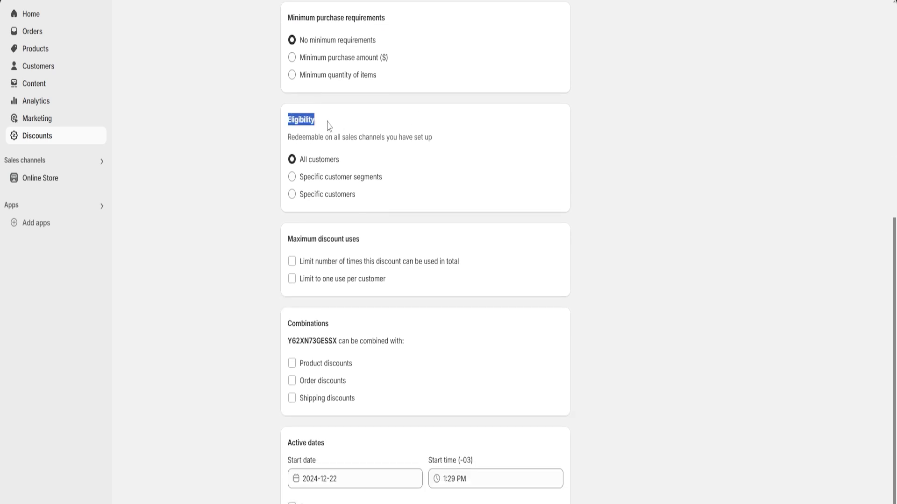
pyautogui.click(410, 144)
pyautogui.scroll(-1, 410, 180)
pyautogui.moveTo(287, 222); pyautogui.dragTo(376, 228)
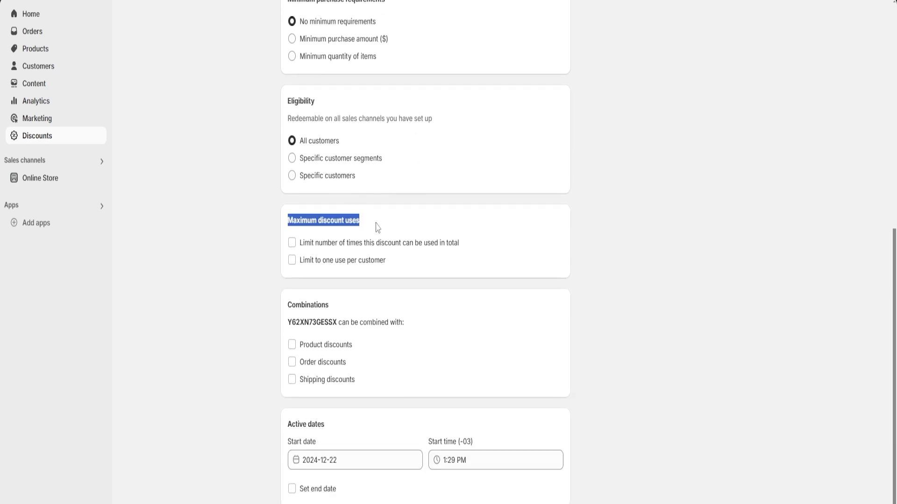
pyautogui.click(381, 227)
pyautogui.moveTo(288, 306); pyautogui.dragTo(358, 308)
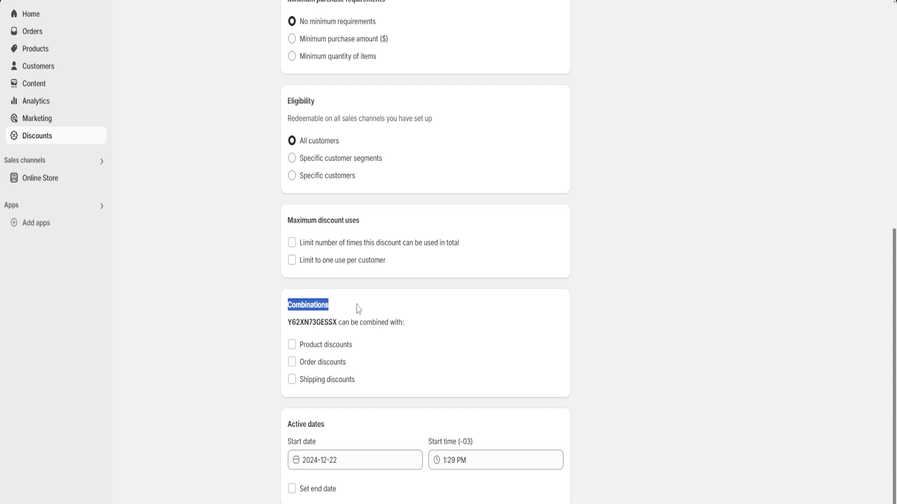
pyautogui.click(358, 308)
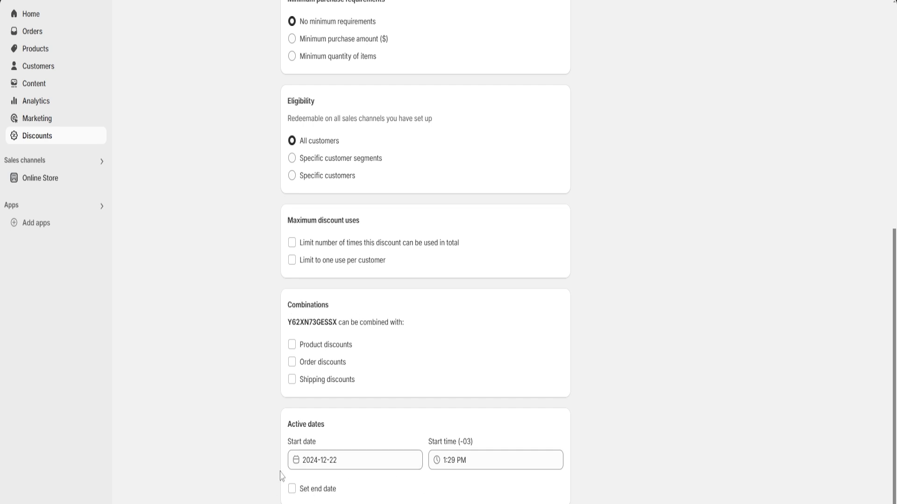
# Enable Set end date and set the discount to end on December 29, 2024.
pyautogui.click(293, 488)
pyautogui.scroll(-1, 399, 411)
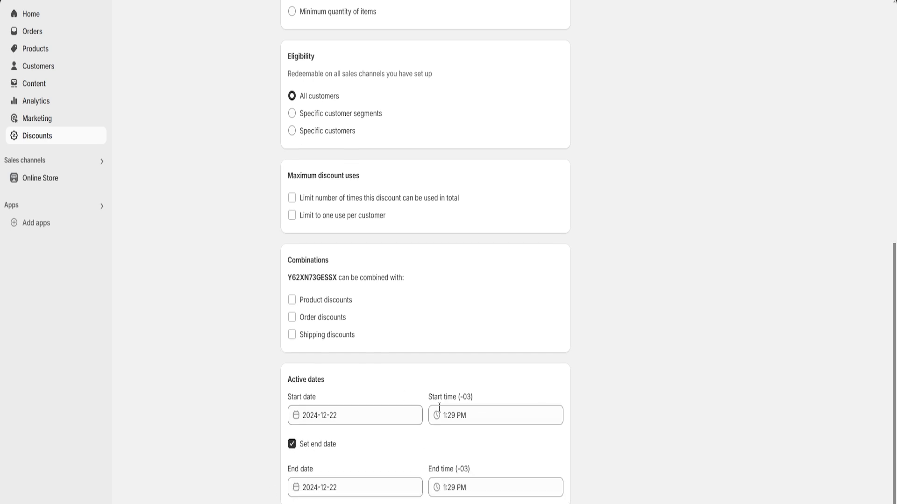
pyautogui.click(351, 486)
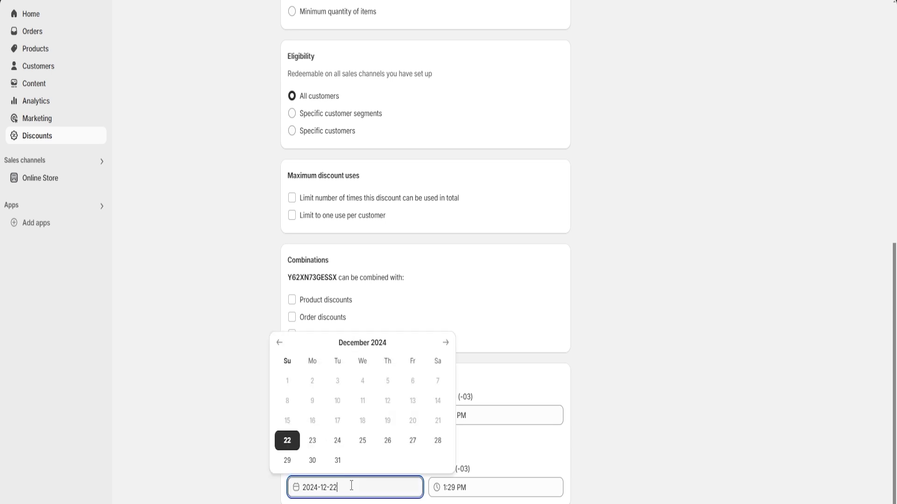
pyautogui.click(289, 465)
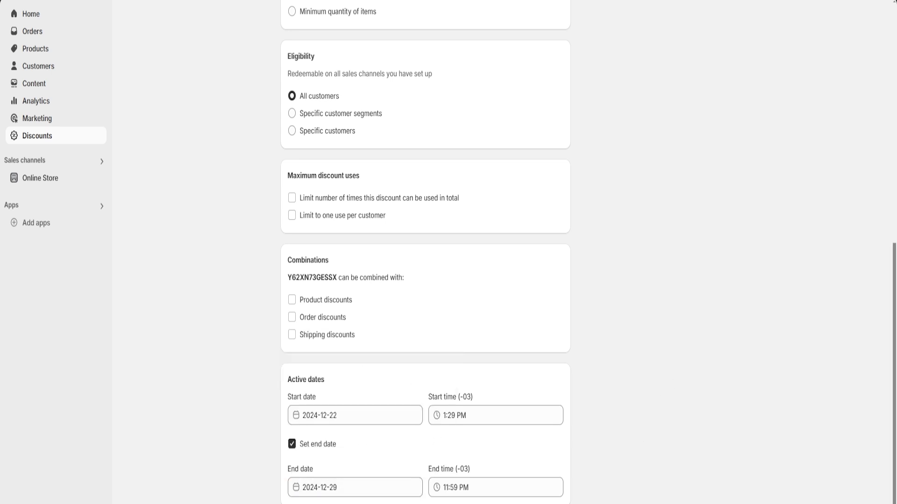